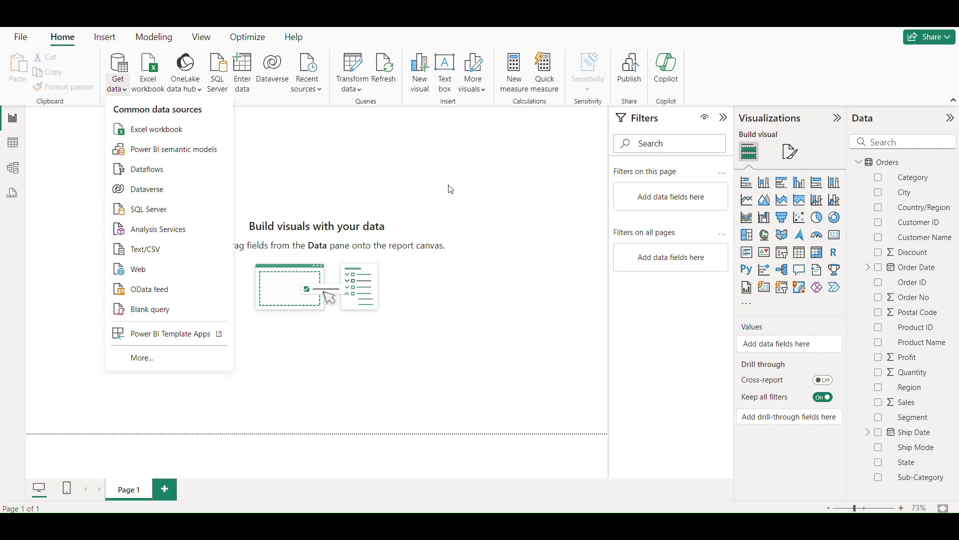
# - Add an empty matrix visual and enlarge it across most of the report page
pyautogui.click(566, 302)
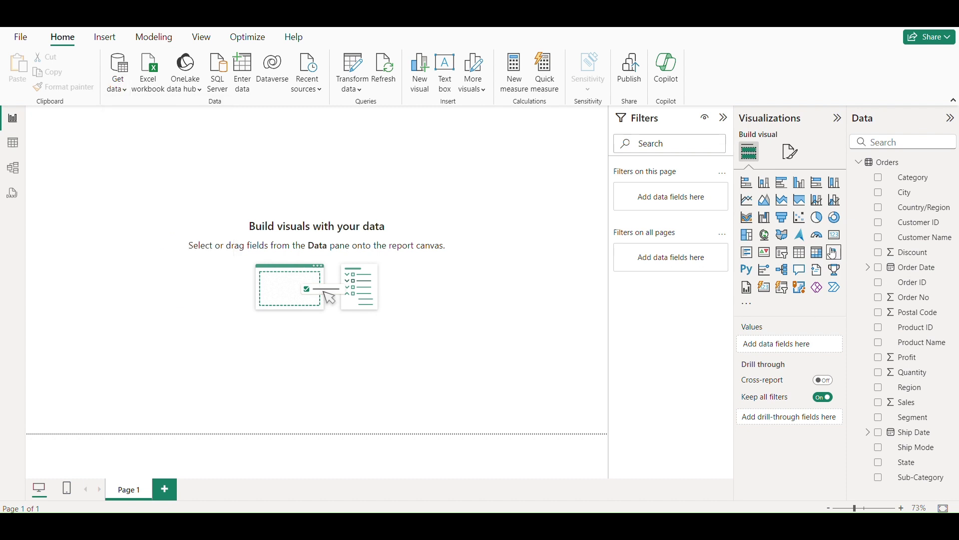
pyautogui.click(817, 252)
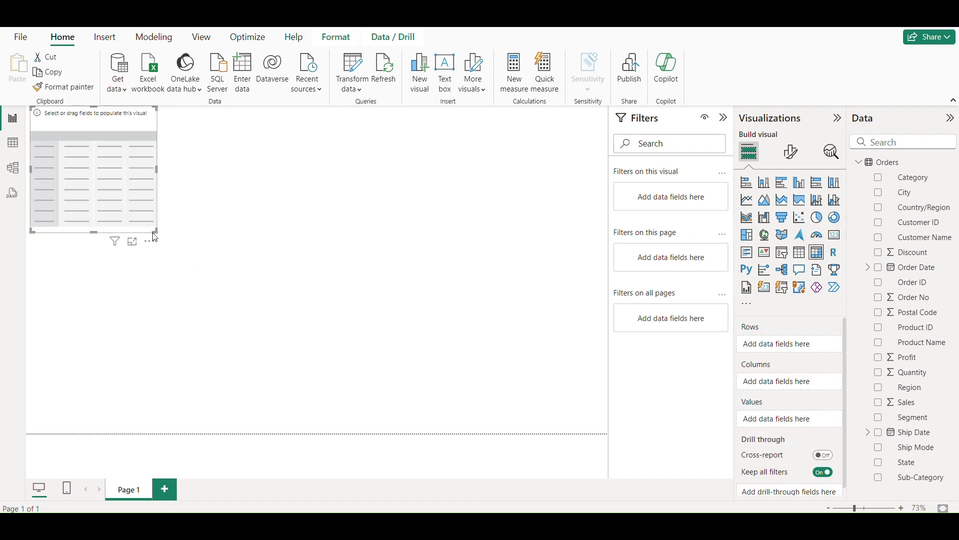
pyautogui.moveTo(156, 232); pyautogui.dragTo(608, 434)
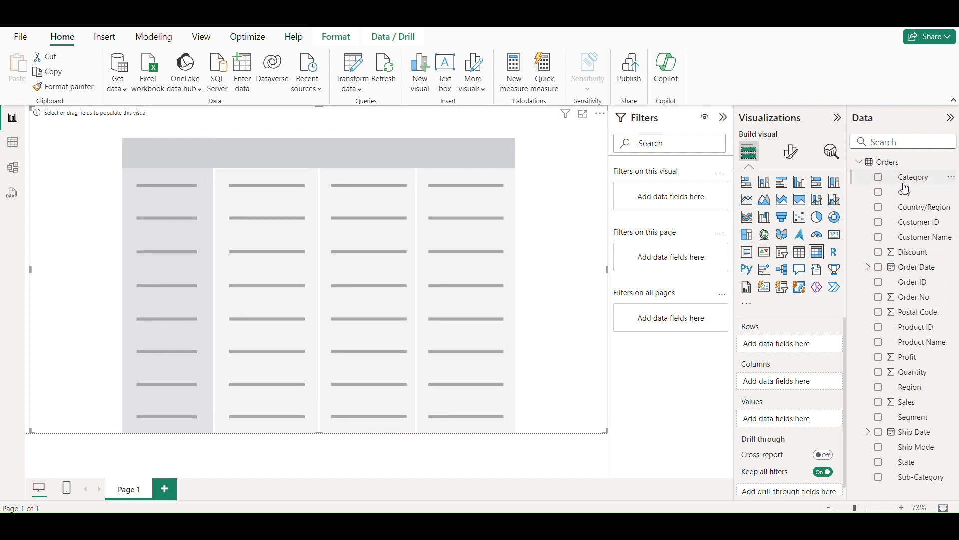
# - Put Category and Sub-Category in Rows and Sales in Values, expanding Furniture, Office Supplies and Technology
pyautogui.moveTo(906, 188); pyautogui.dragTo(813, 354)
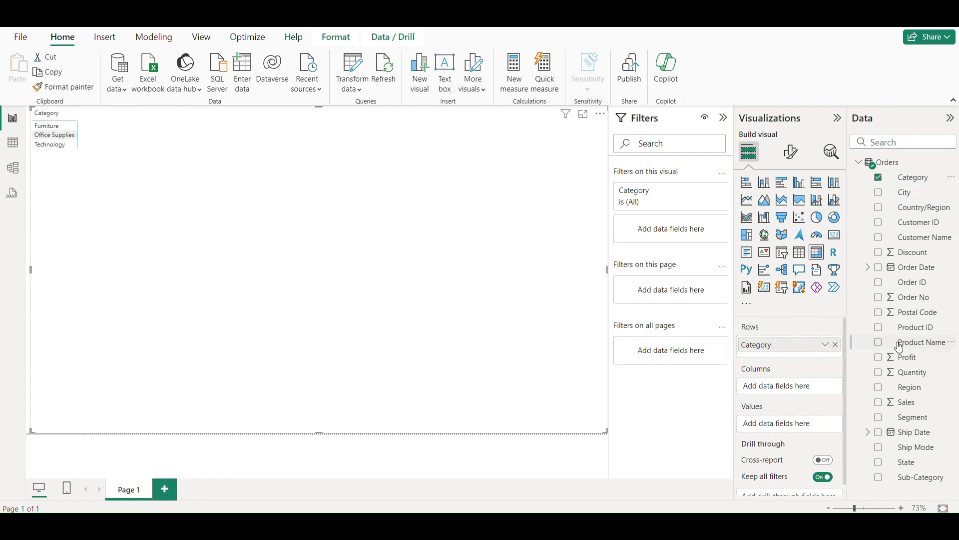
pyautogui.moveTo(916, 413); pyautogui.dragTo(807, 424)
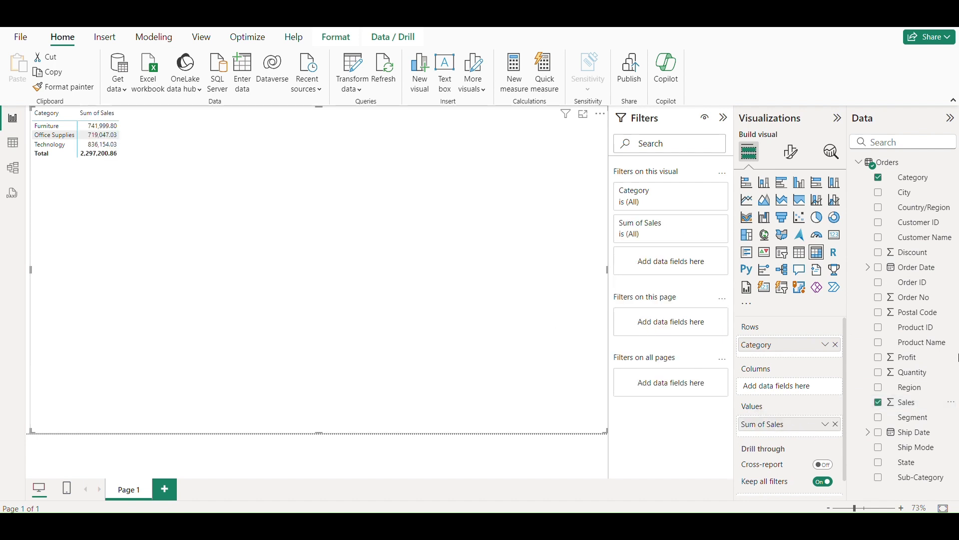
pyautogui.moveTo(930, 479); pyautogui.dragTo(812, 354)
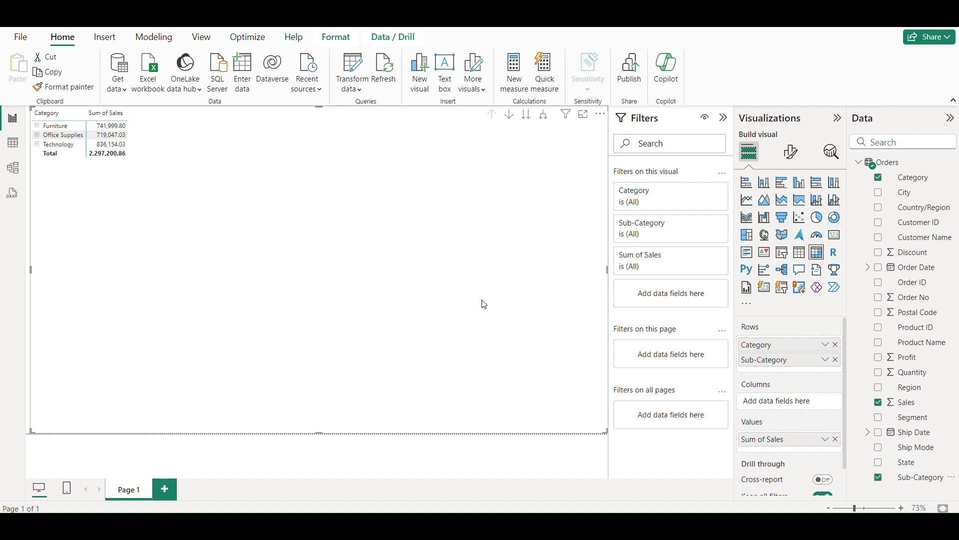
pyautogui.click(36, 125)
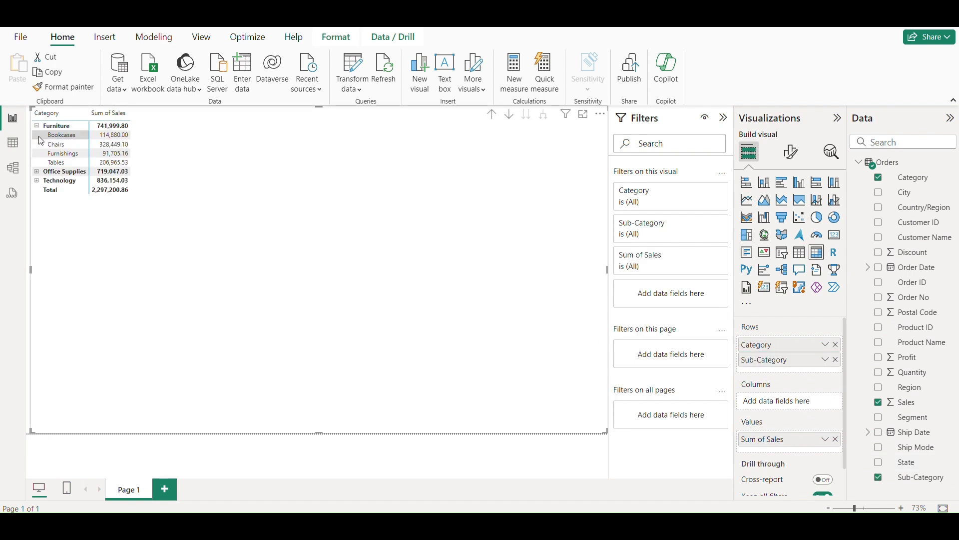
pyautogui.click(37, 171)
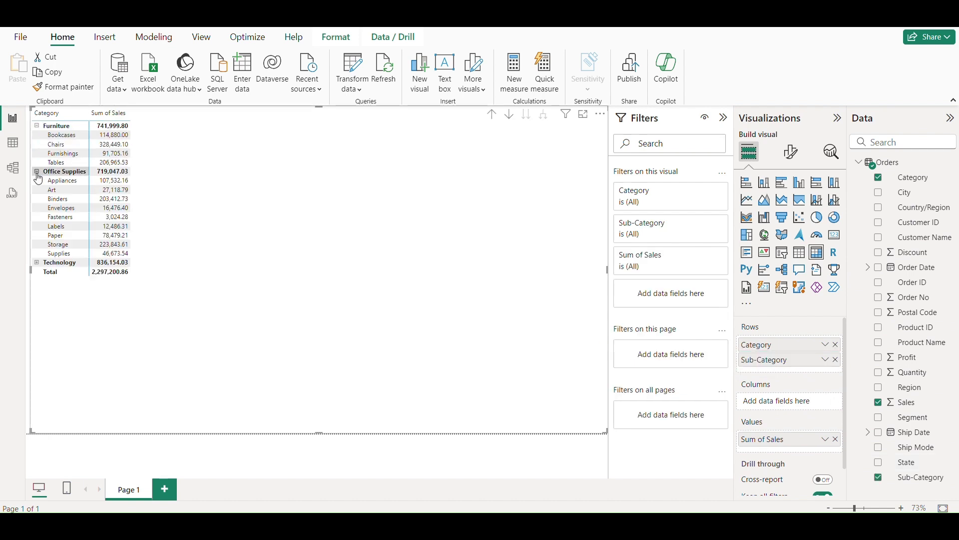
pyautogui.click(37, 262)
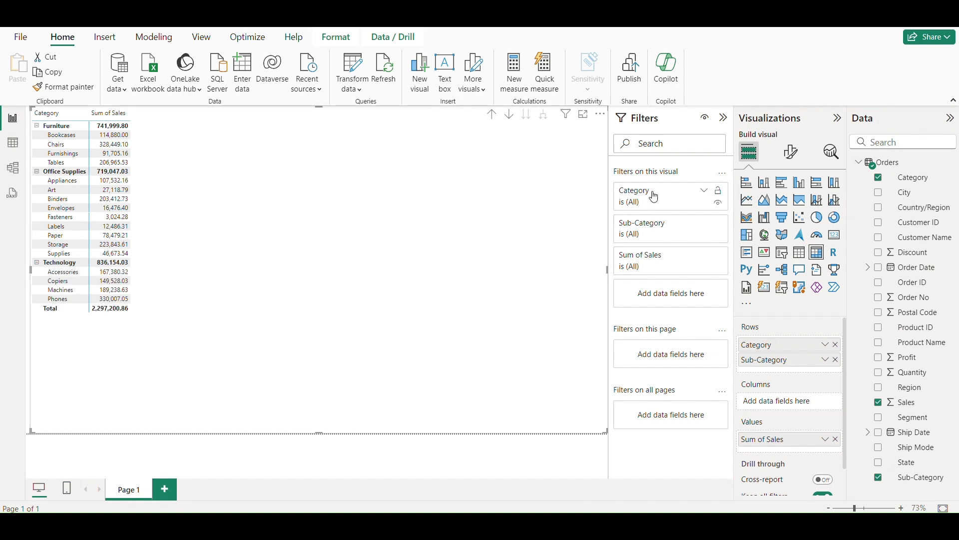
# - Apply the Minimal style and Tabular layout with blank rows on, then collapse the Visualizations pane
pyautogui.click(793, 153)
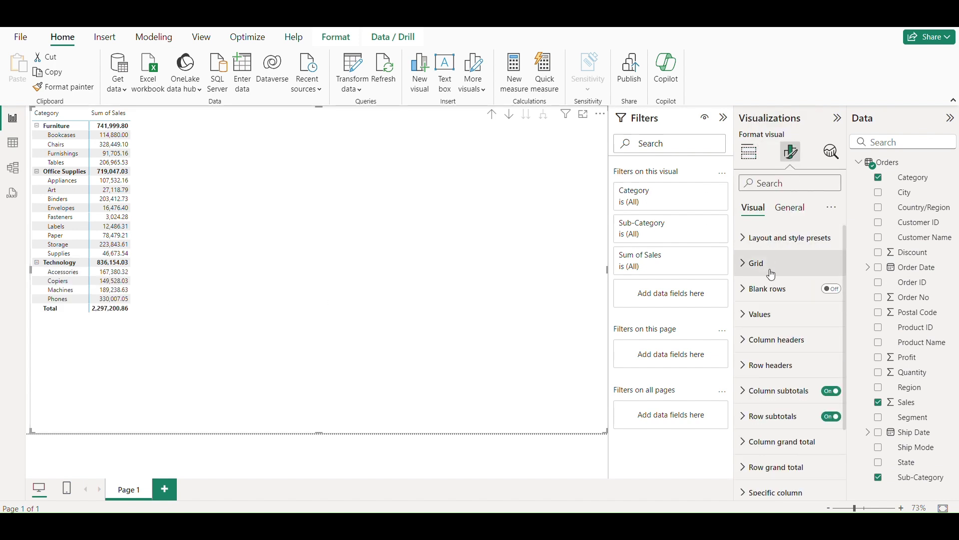
pyautogui.click(766, 240)
pyautogui.click(770, 289)
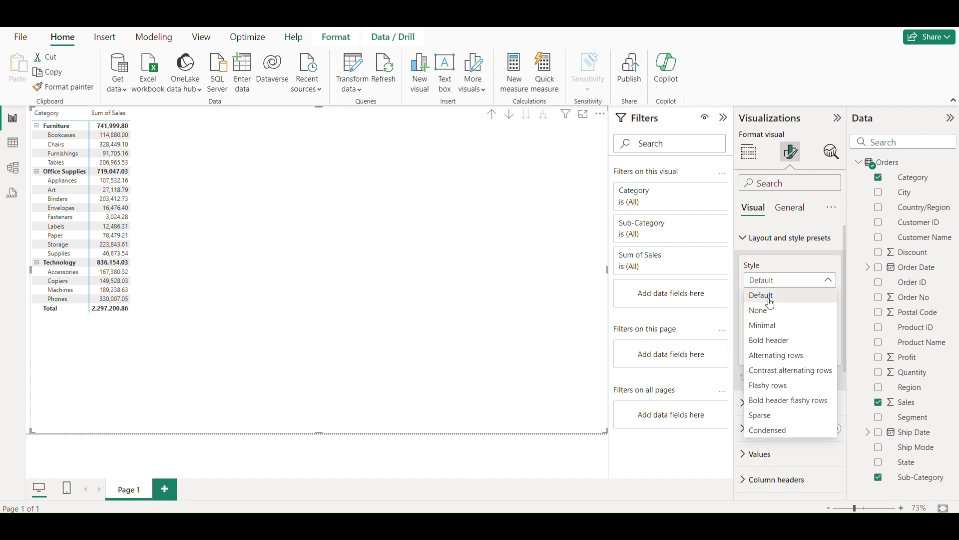
pyautogui.click(770, 324)
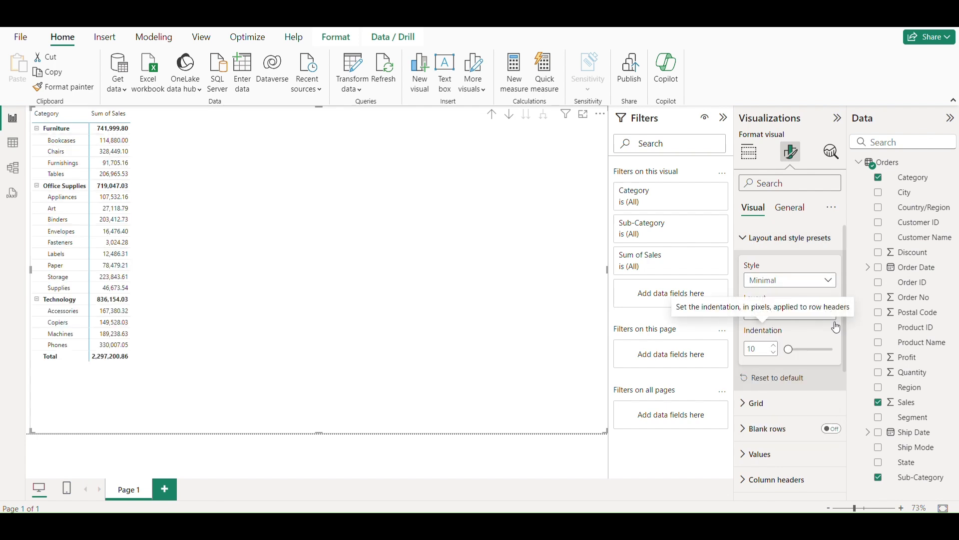
pyautogui.click(807, 316)
pyautogui.click(793, 358)
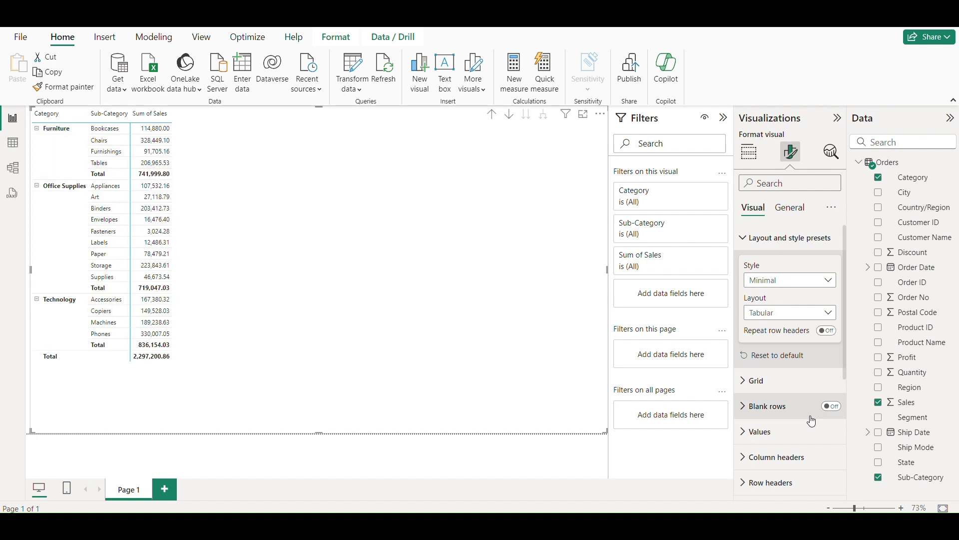
pyautogui.click(832, 407)
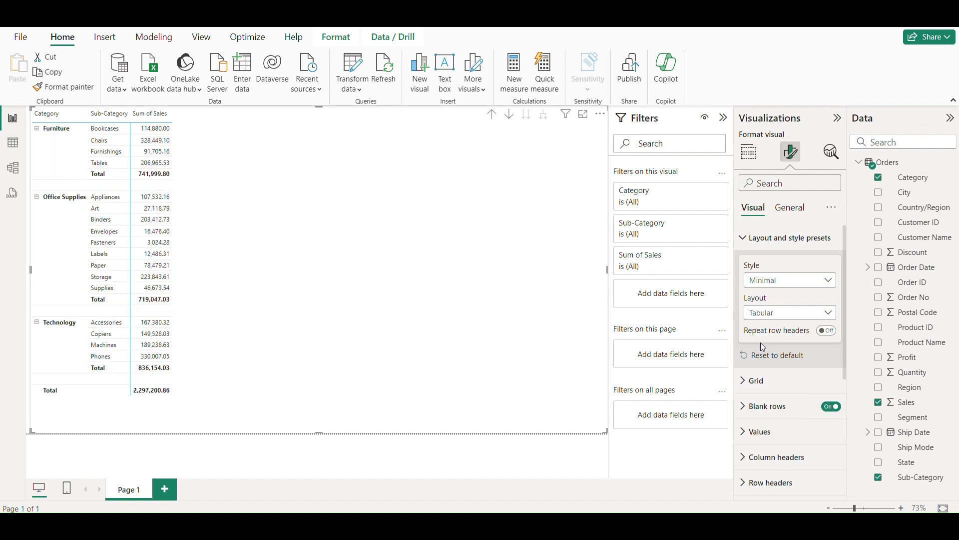
pyautogui.click(836, 119)
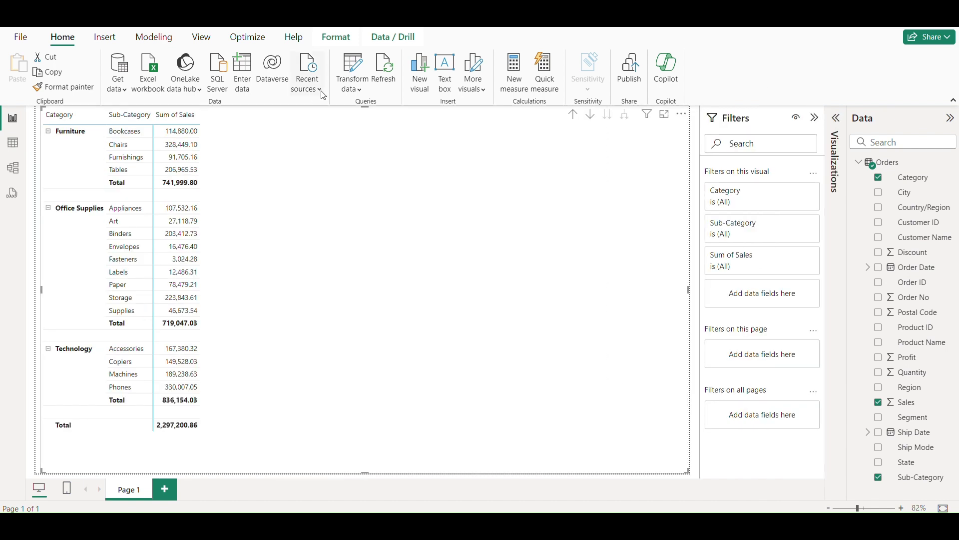
# - Start a new calculated table and copy the Calendar DAX code from Notepad
pyautogui.click(154, 37)
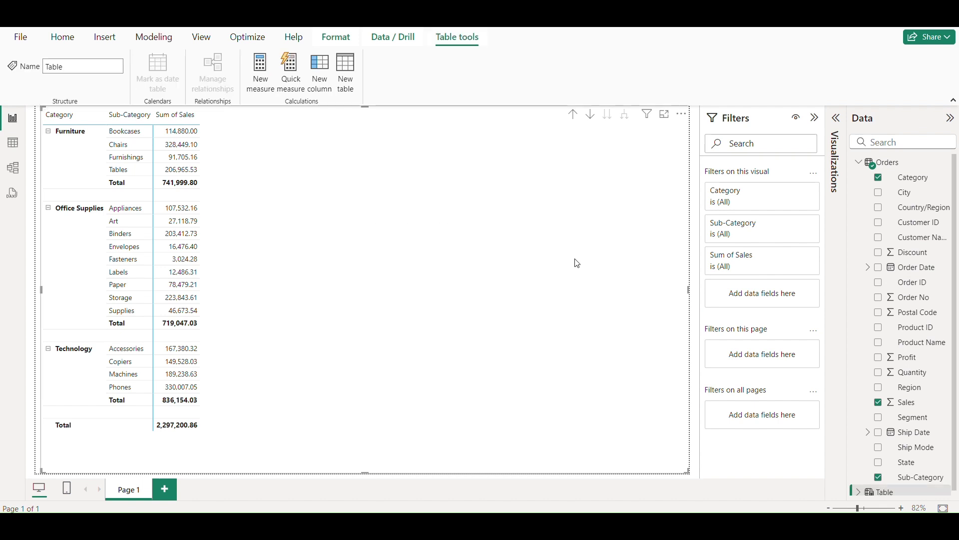
pyautogui.hotkey('alt', 'Tab')
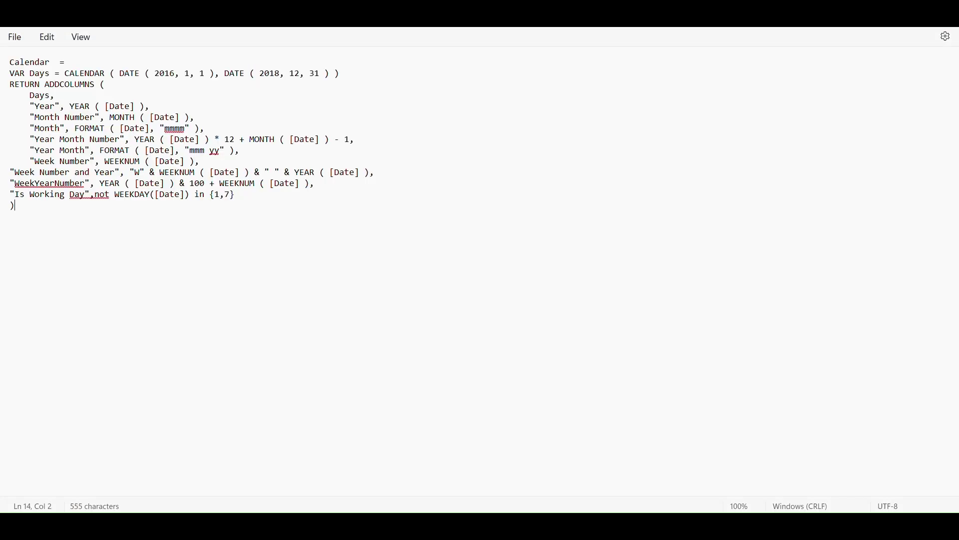
pyautogui.hotkey('ctrl', 'a')
pyautogui.hotkey('ctrl', 'c')
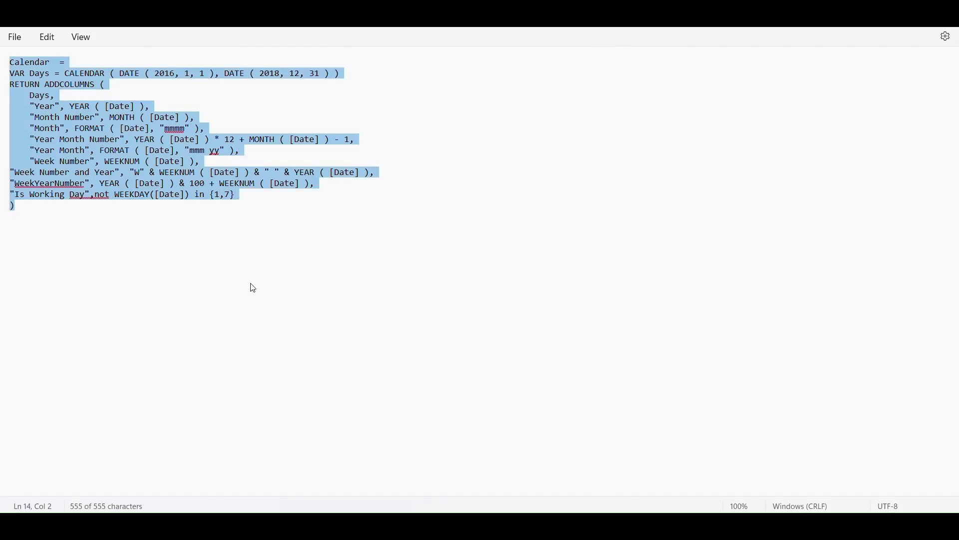
pyautogui.hotkey('alt', 'Tab')
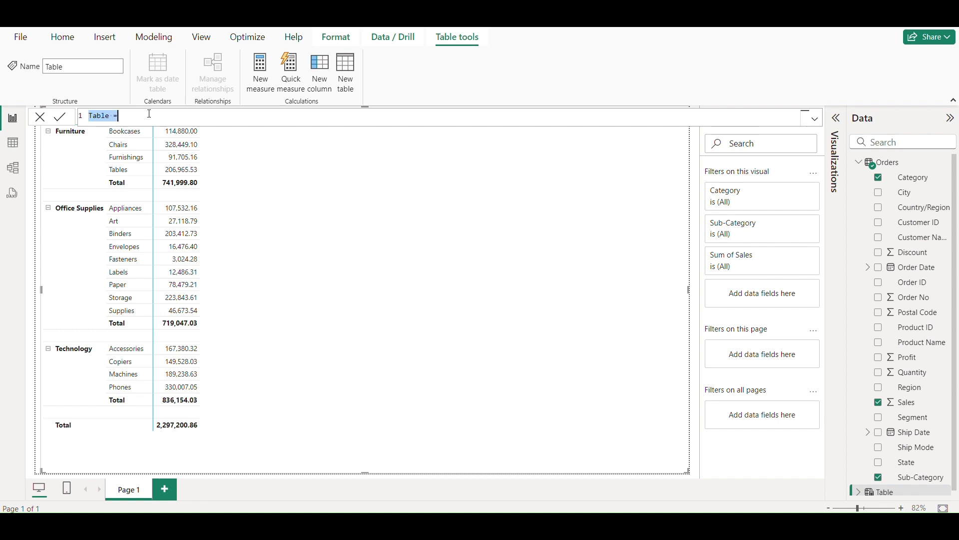
# - Paste the DAX to create the Calendar table, review its columns, and halve the matrix width
pyautogui.hotkey('ctrl', 'v')
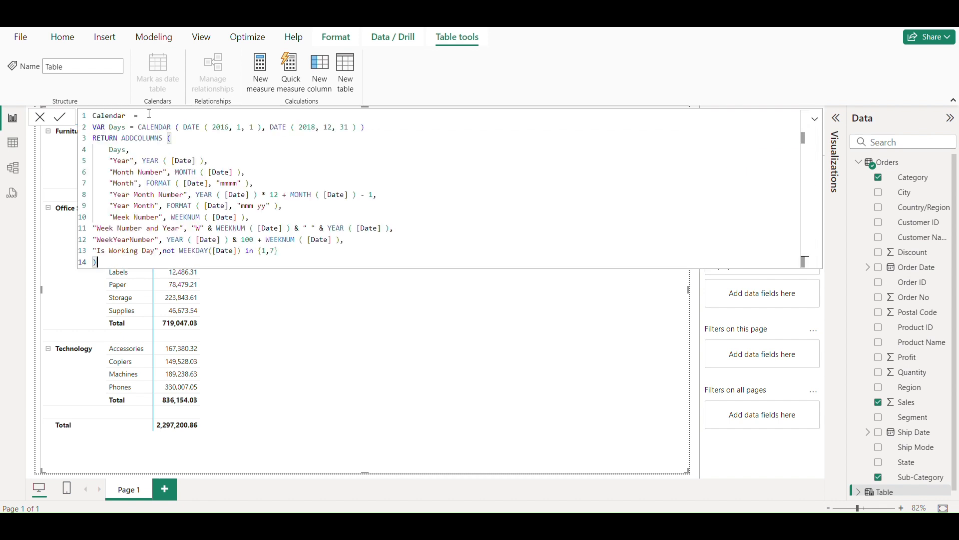
pyautogui.click(63, 121)
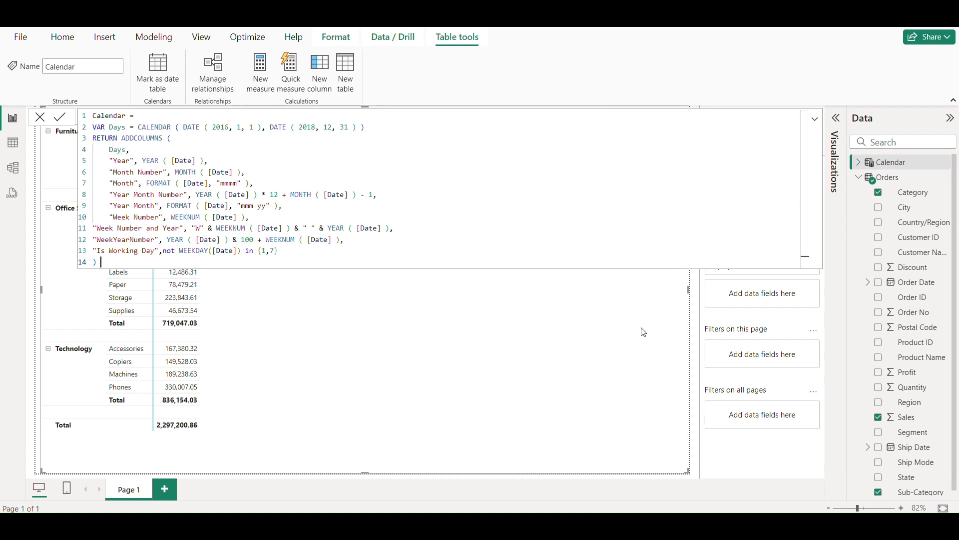
pyautogui.click(859, 162)
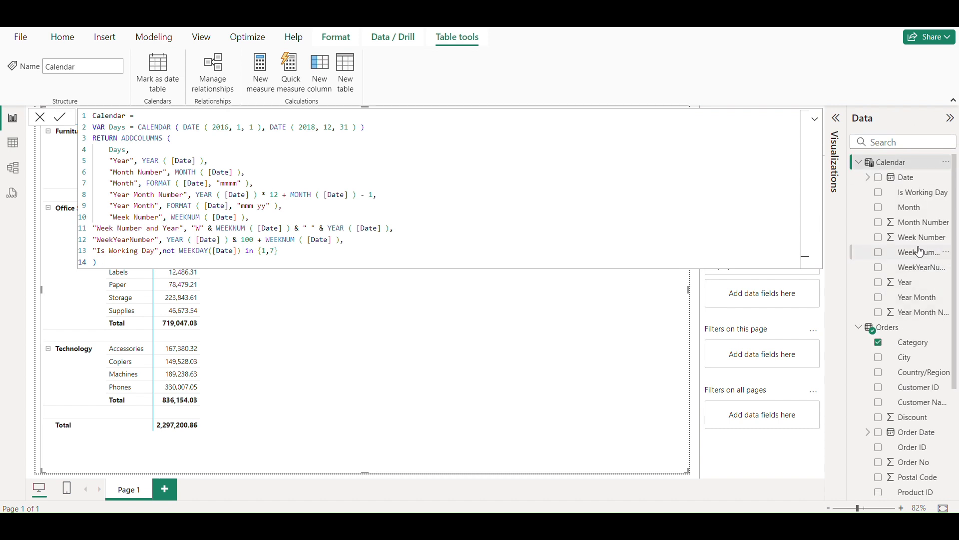
pyautogui.click(917, 297)
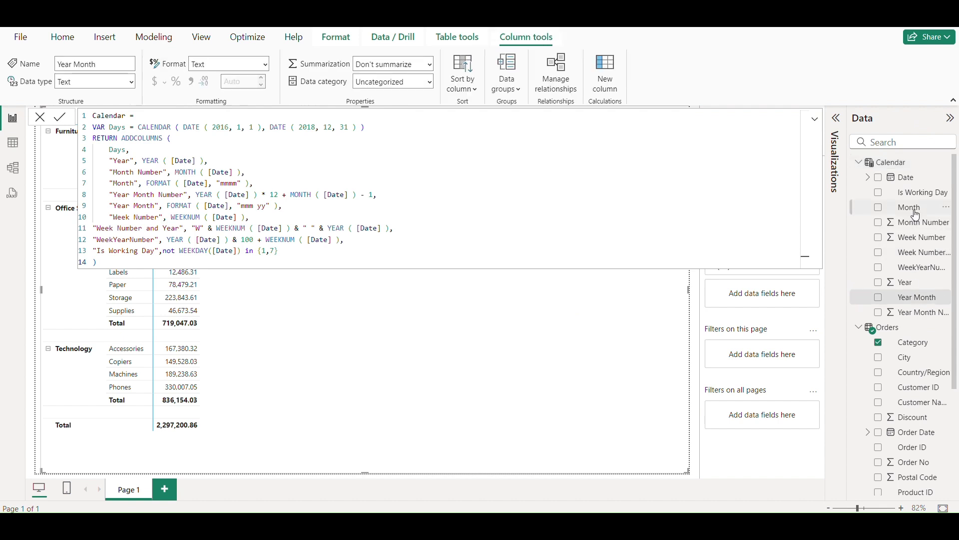
pyautogui.click(915, 211)
pyautogui.click(920, 387)
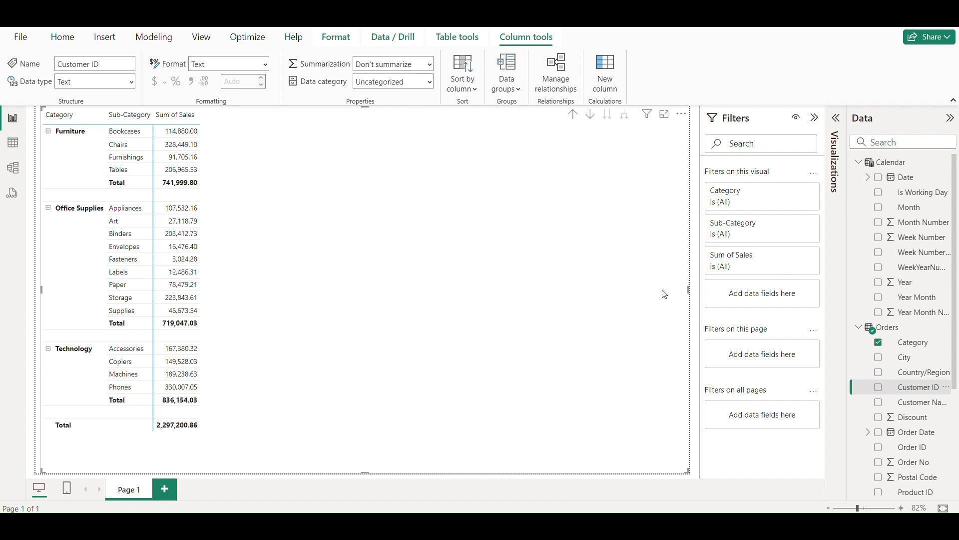
pyautogui.moveTo(664, 295); pyautogui.dragTo(338, 293)
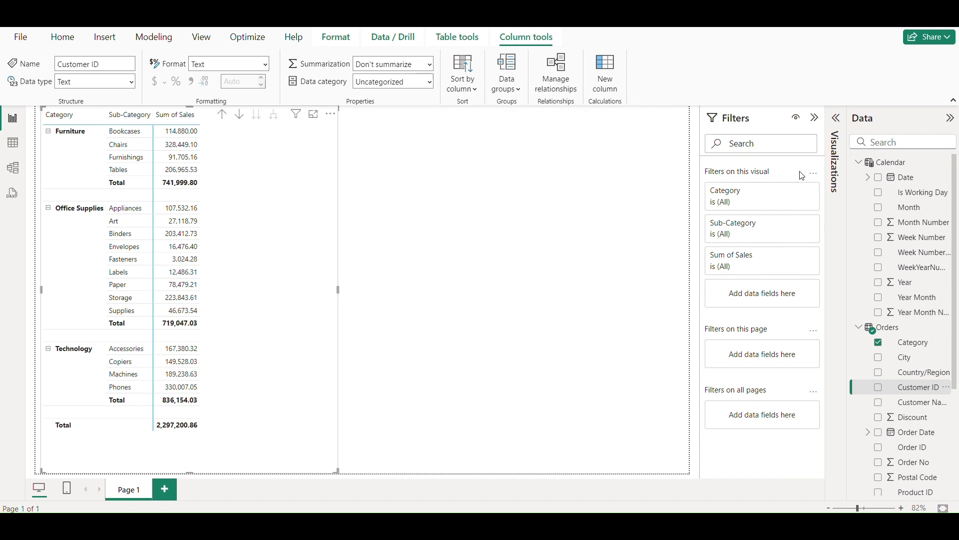
pyautogui.scroll(-3, 895, 322)
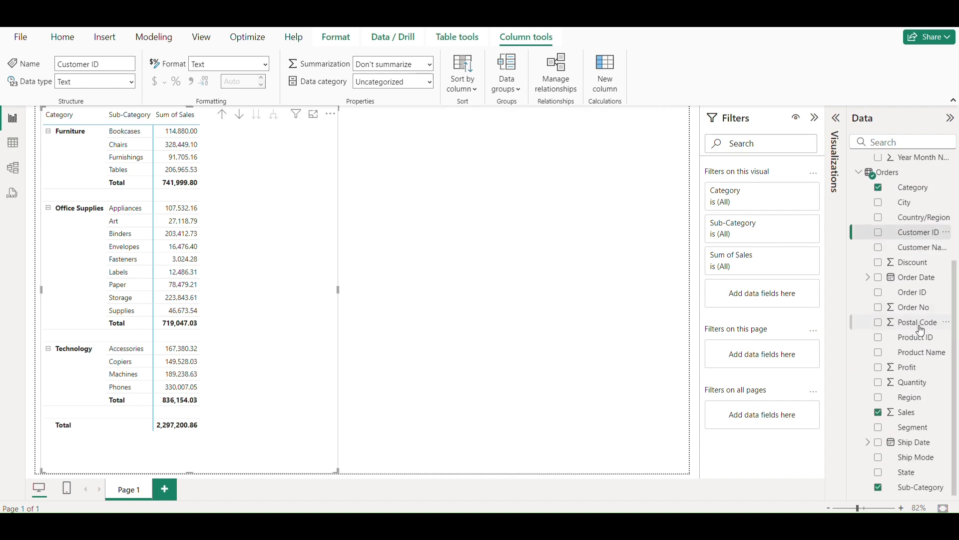
# - Add a slicer filtering on Calendar Year and shrink it to a short strip
pyautogui.click(835, 121)
pyautogui.click(592, 219)
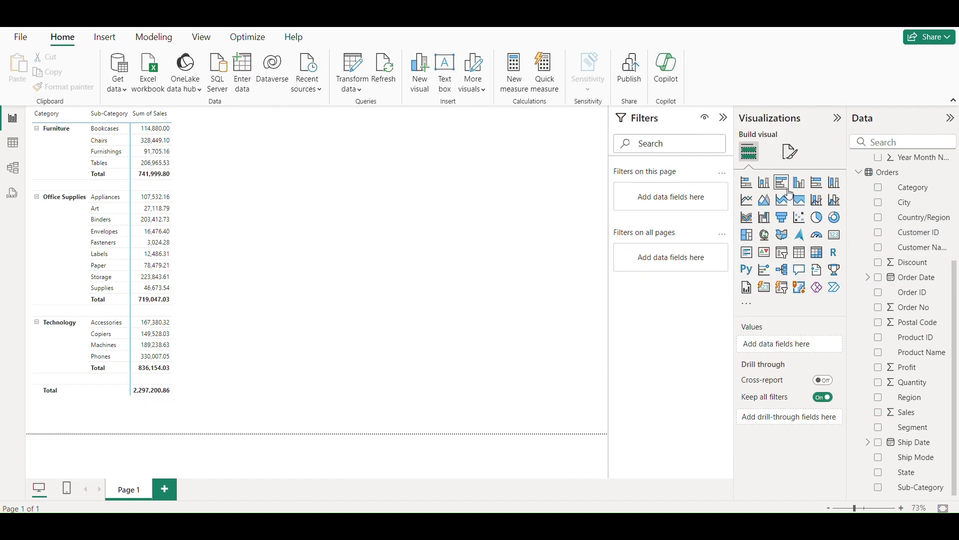
pyautogui.click(782, 253)
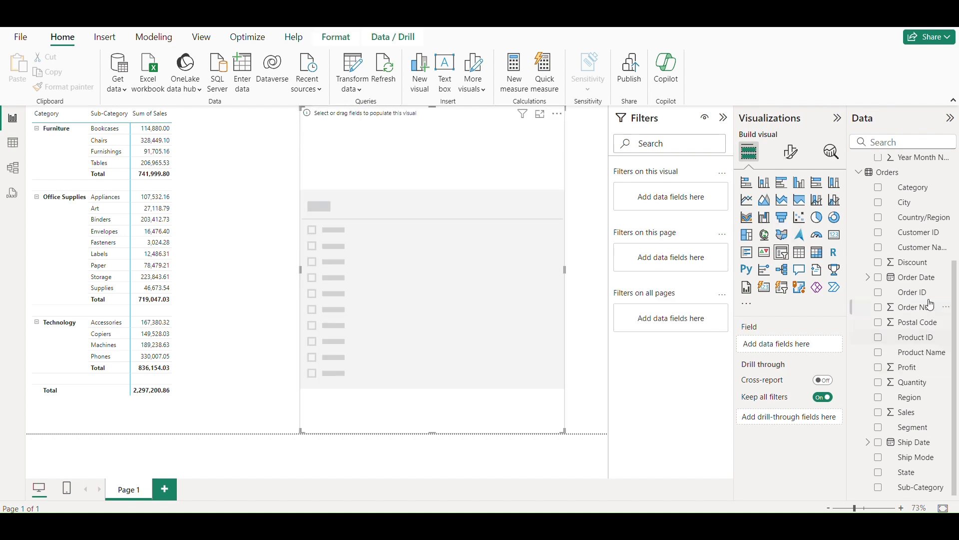
pyautogui.scroll(3, 917, 245)
pyautogui.moveTo(907, 284); pyautogui.dragTo(512, 275)
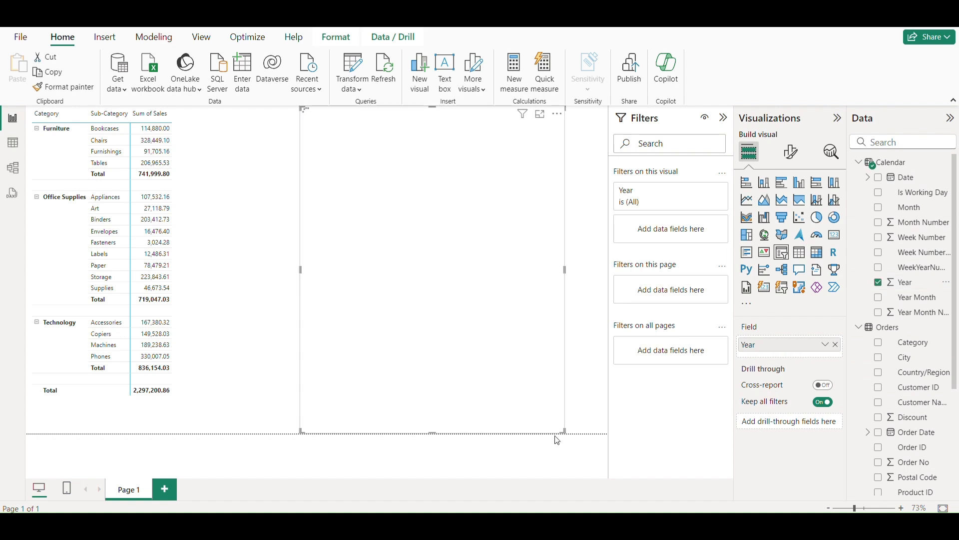
pyautogui.moveTo(562, 429); pyautogui.dragTo(587, 268)
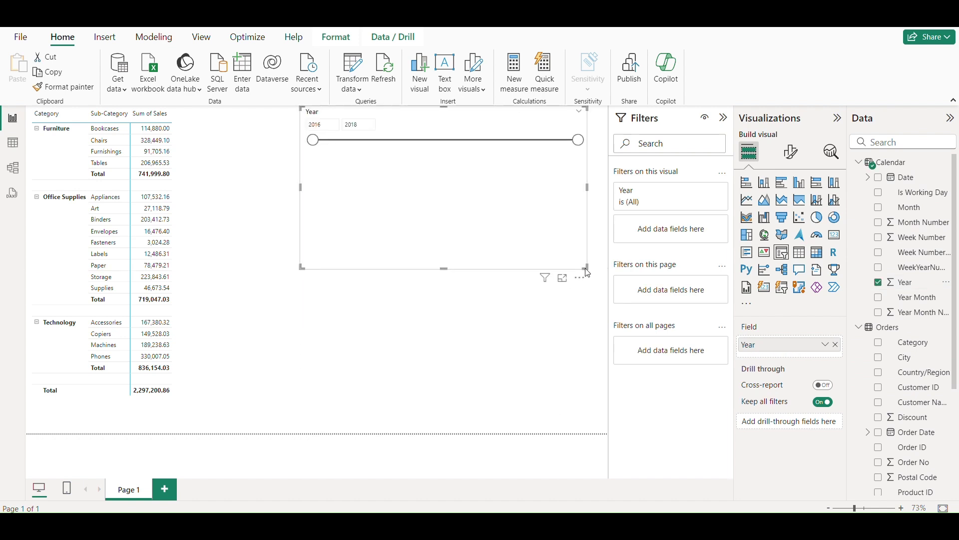
# - Switch the Year slicer's style to Tile and widen it slightly
pyautogui.click(791, 150)
pyautogui.click(784, 241)
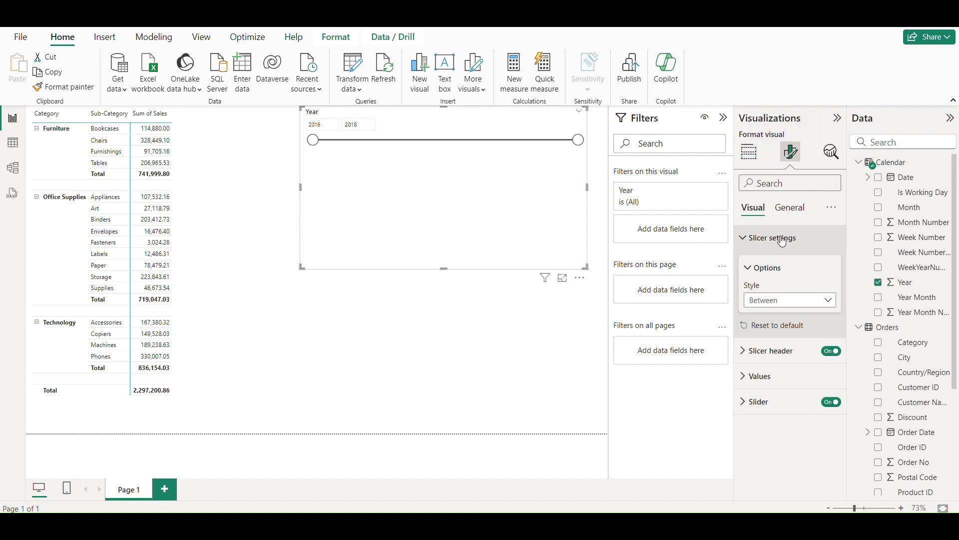
pyautogui.click(781, 299)
pyautogui.click(765, 328)
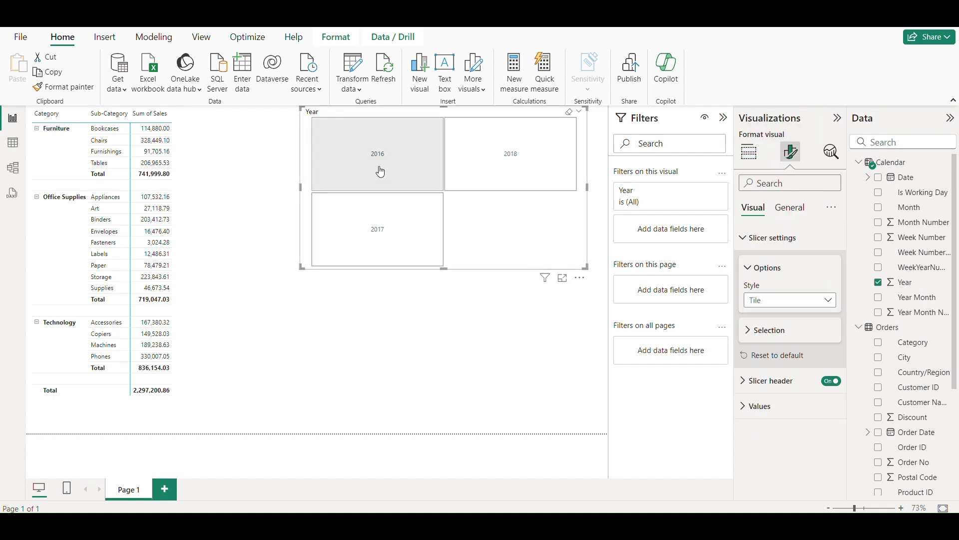
pyautogui.moveTo(585, 266); pyautogui.dragTo(608, 269)
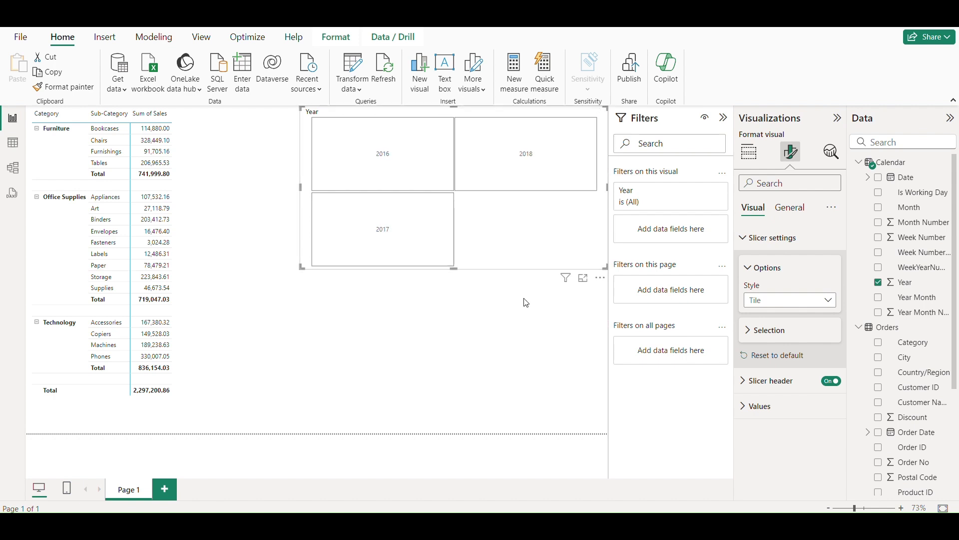
# - Change the Calendar formula's end year from 2018 to 2019 and commit it
pyautogui.click(893, 169)
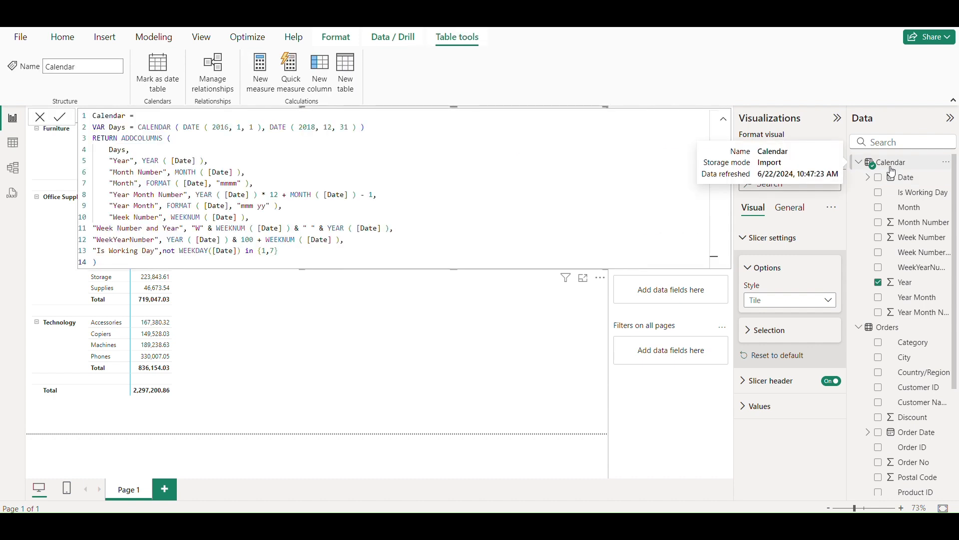
pyautogui.click(317, 127)
pyautogui.press('BackSpace')
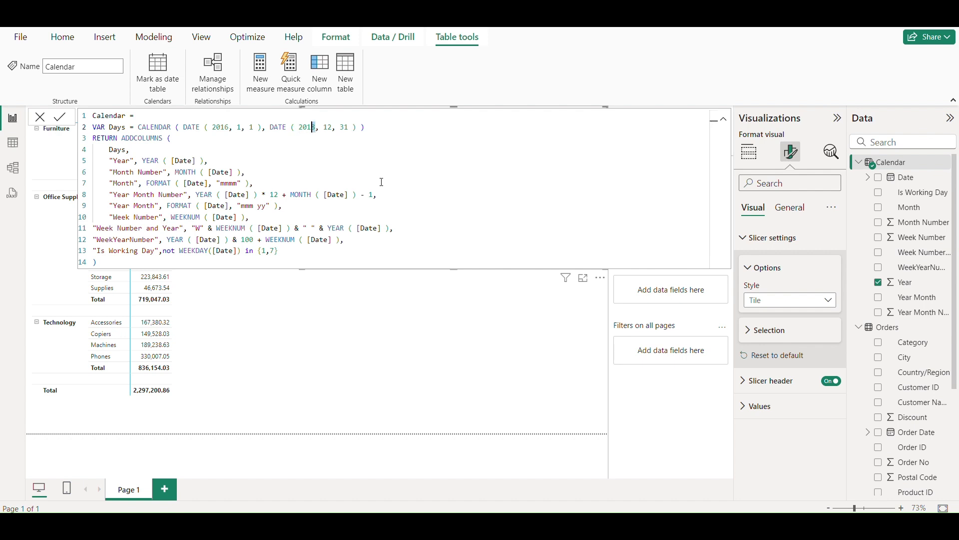
pyautogui.write('9')
pyautogui.click(60, 117)
# - Narrow the Year slicer by dragging in its left side
pyautogui.click(917, 402)
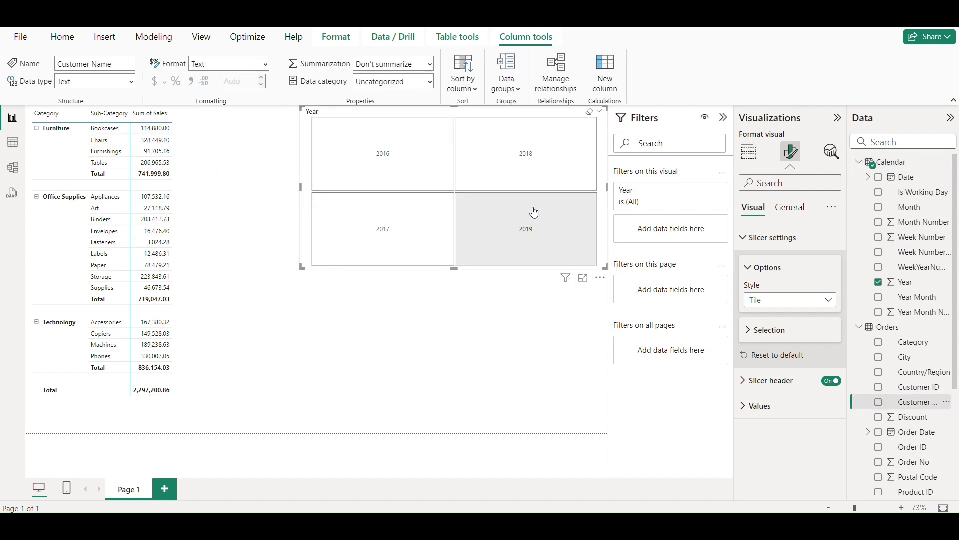
pyautogui.moveTo(300, 107); pyautogui.dragTo(417, 107)
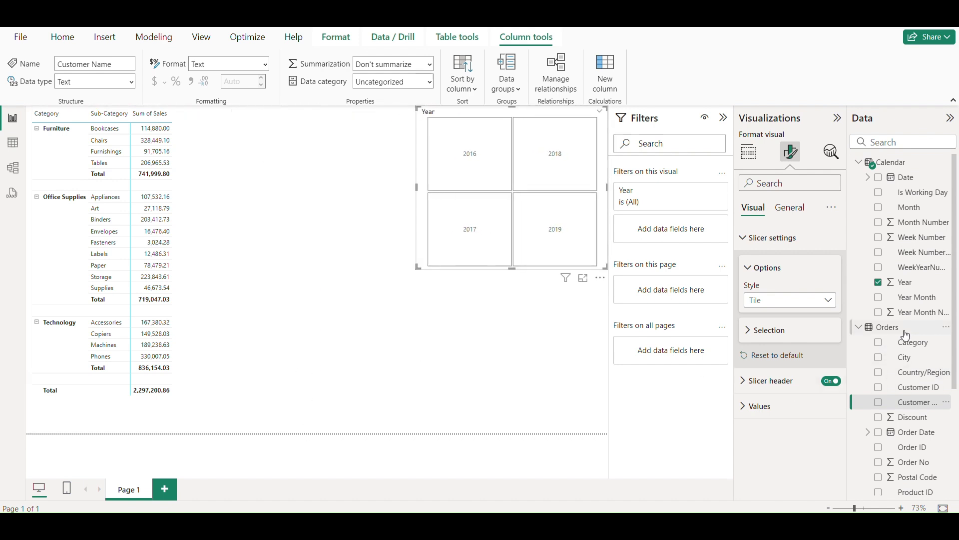
pyautogui.scroll(-3, 906, 336)
# - Start a new Orders measure: Last Year Sales = CALCULATE(SUM(Orders[Sales])
pyautogui.click(945, 266)
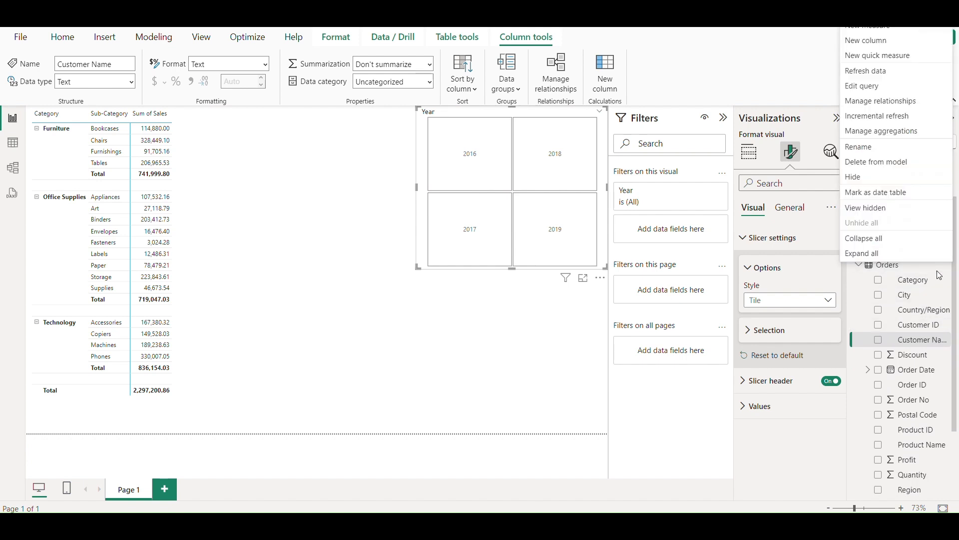
pyautogui.press('Escape')
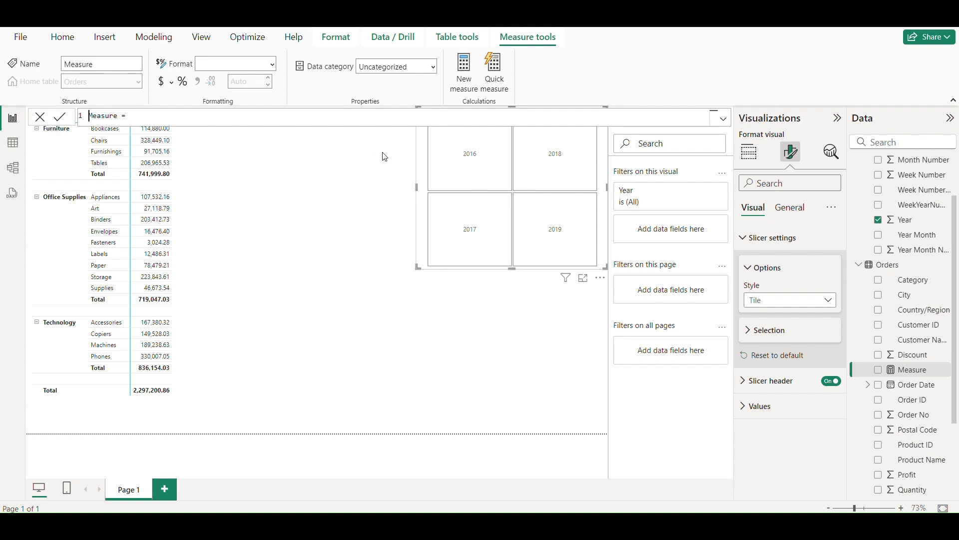
pyautogui.write('Last Year Sales = CALCULATE(')
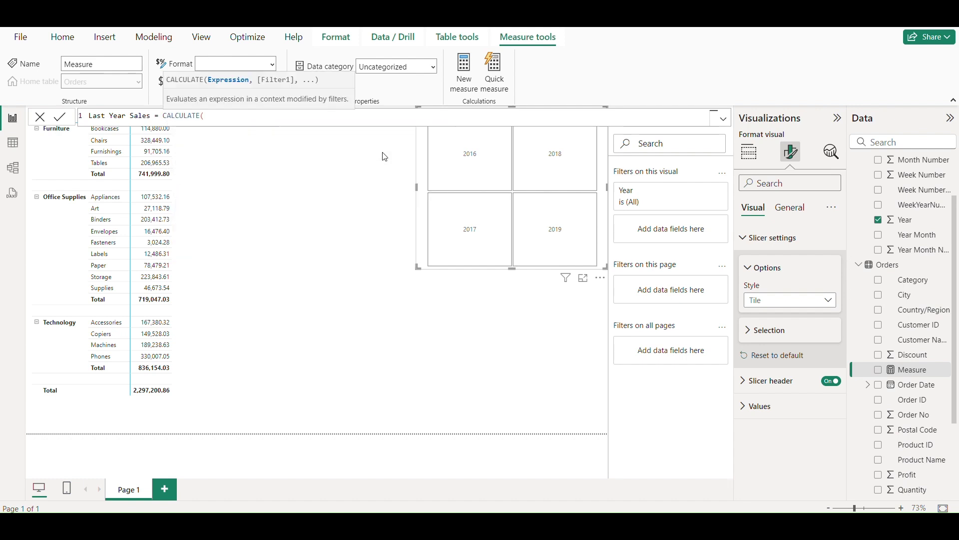
pyautogui.write('sum')
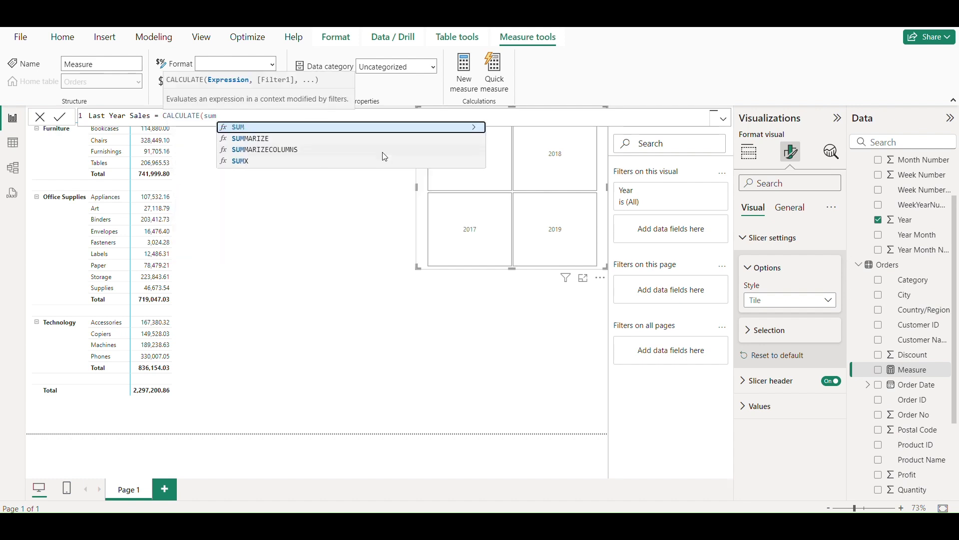
pyautogui.press('Tab')
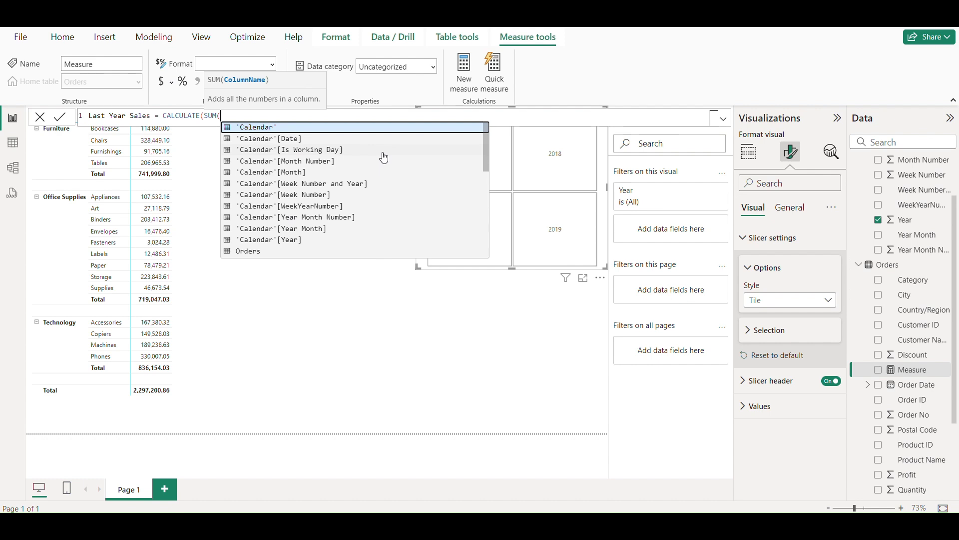
pyautogui.write('orders')
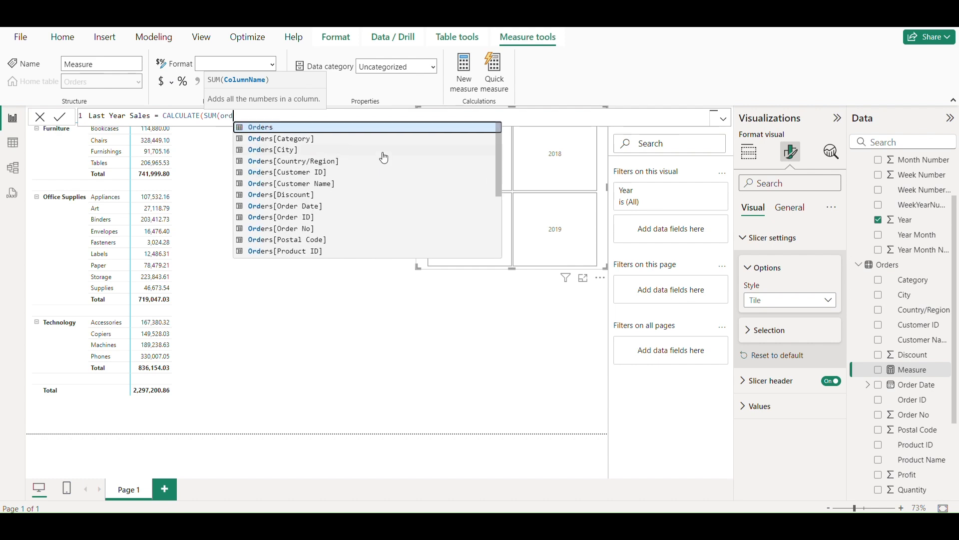
pyautogui.press('Down')
pyautogui.press('Down')
pyautogui.press('Down')
pyautogui.press('Down')
pyautogui.press('Down')
pyautogui.press('Down')
pyautogui.press('Down')
pyautogui.press('Down')
pyautogui.press('Down')
pyautogui.press('Down')
pyautogui.press('Down')
pyautogui.press('Down')
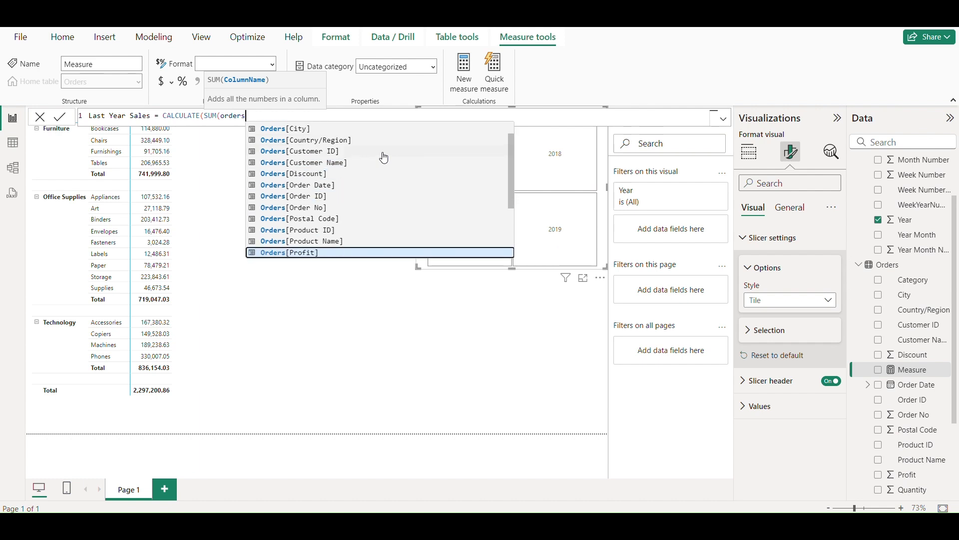
pyautogui.press('Down')
pyautogui.press('Down')
pyautogui.press('Down')
pyautogui.press('Down')
pyautogui.press('Up')
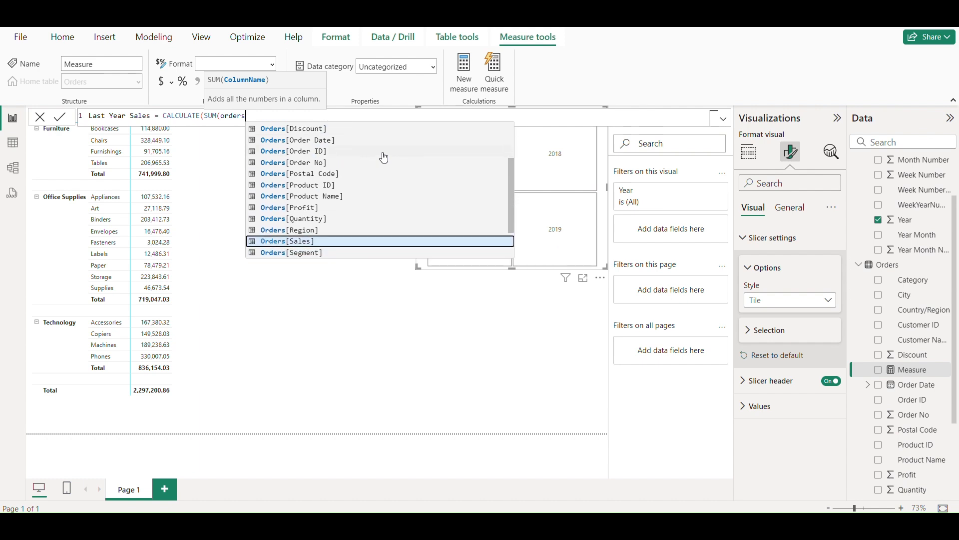
pyautogui.press('Tab')
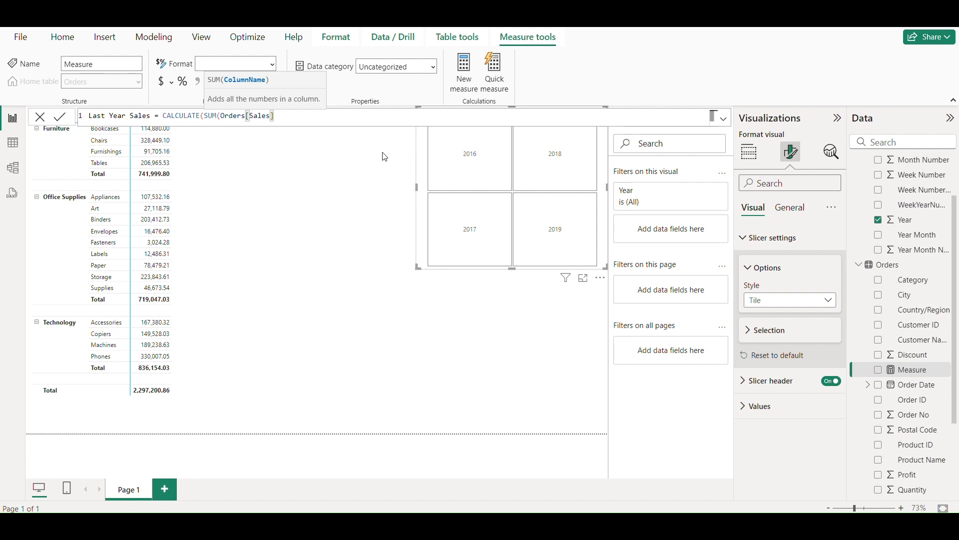
# - Finish the formula with SAMEPERIODLASTYEAR('Calendar'[Date]) and commit the measure
pyautogui.write(')')
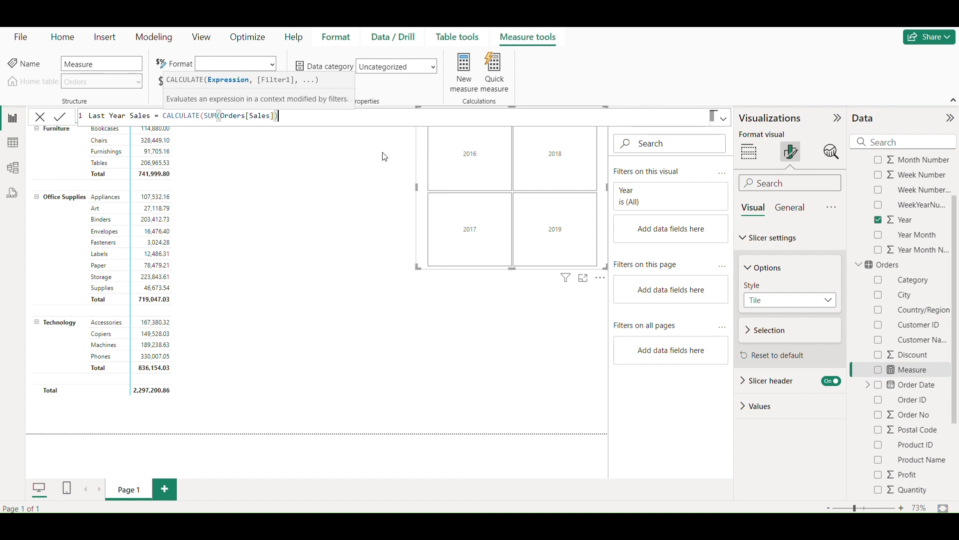
pyautogui.write(',')
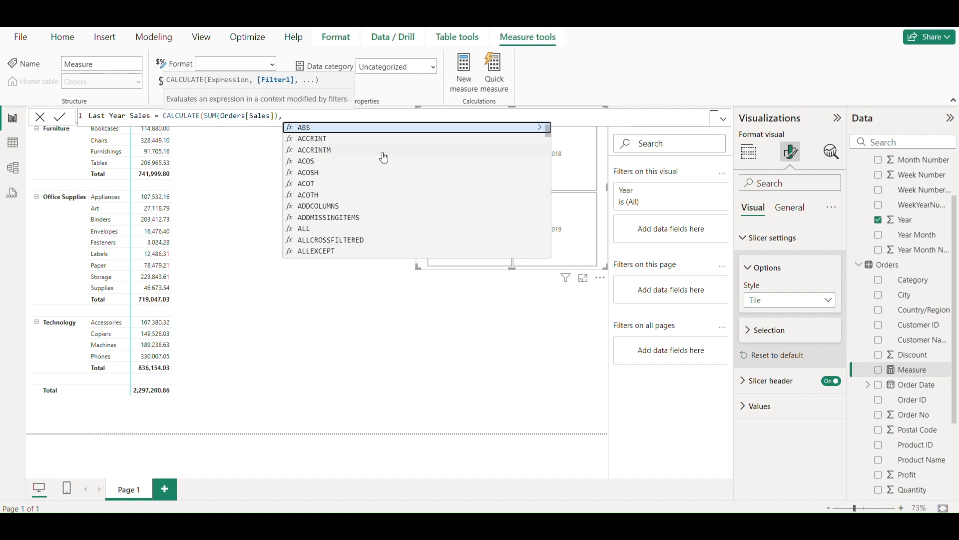
pyautogui.write('same')
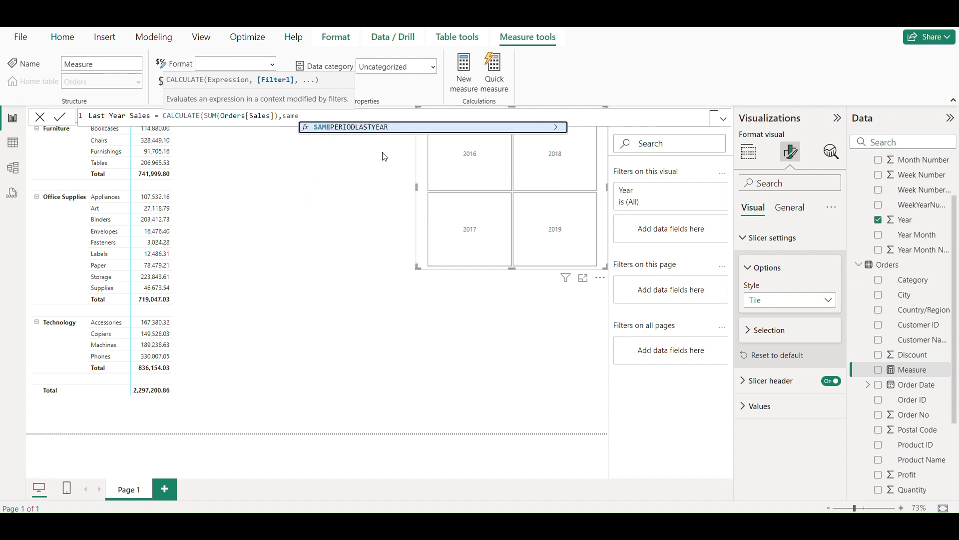
pyautogui.press('Tab')
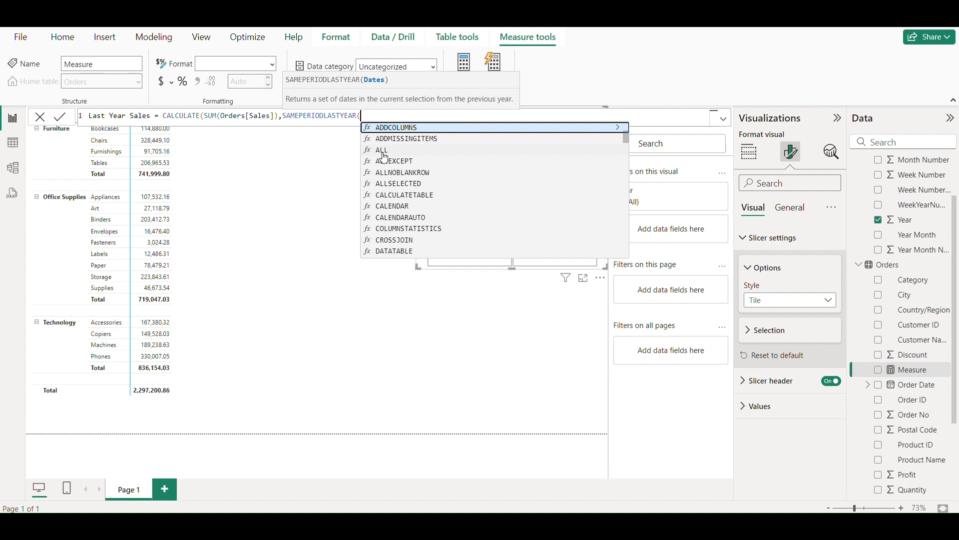
pyautogui.write('da')
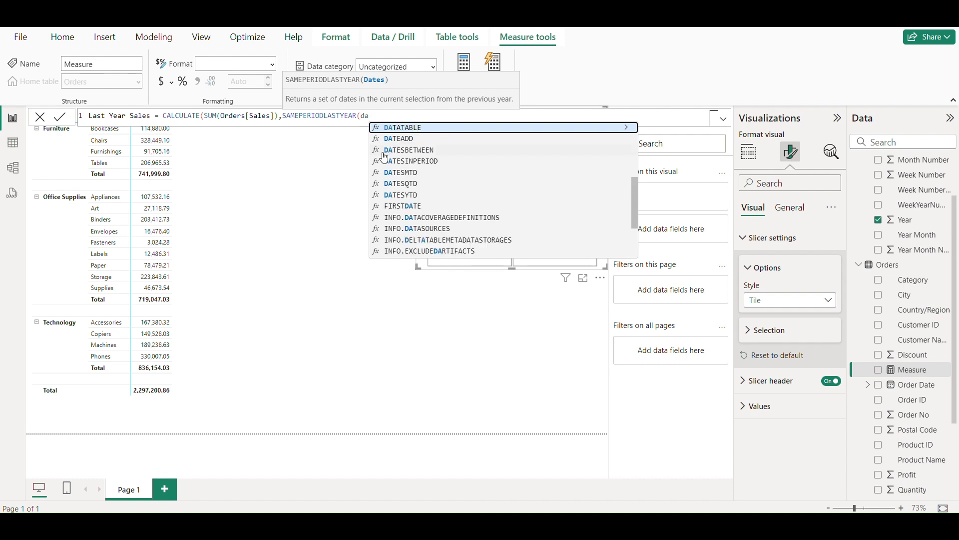
pyautogui.press('BackSpace')
pyautogui.press('BackSpace')
pyautogui.write('cale')
pyautogui.press('Down')
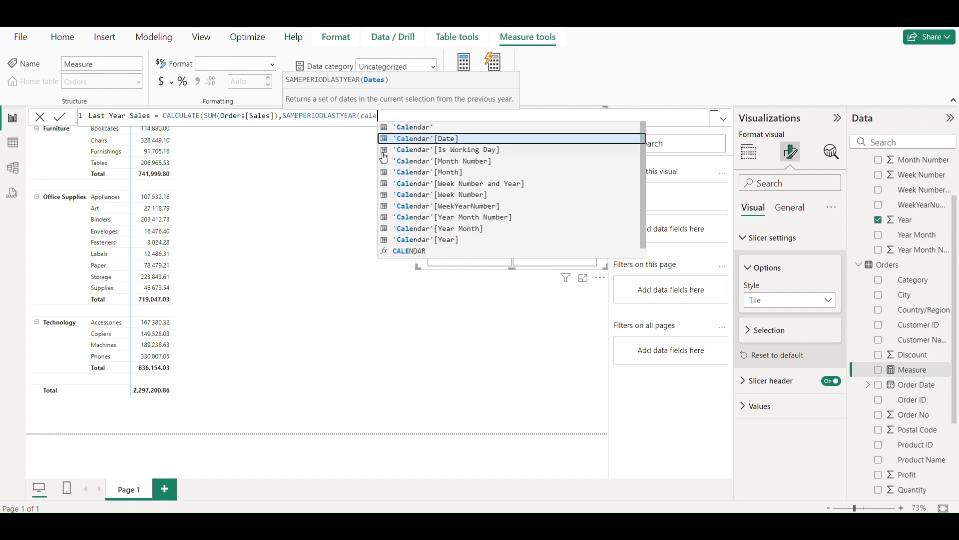
pyautogui.press('Tab')
pyautogui.write(')')
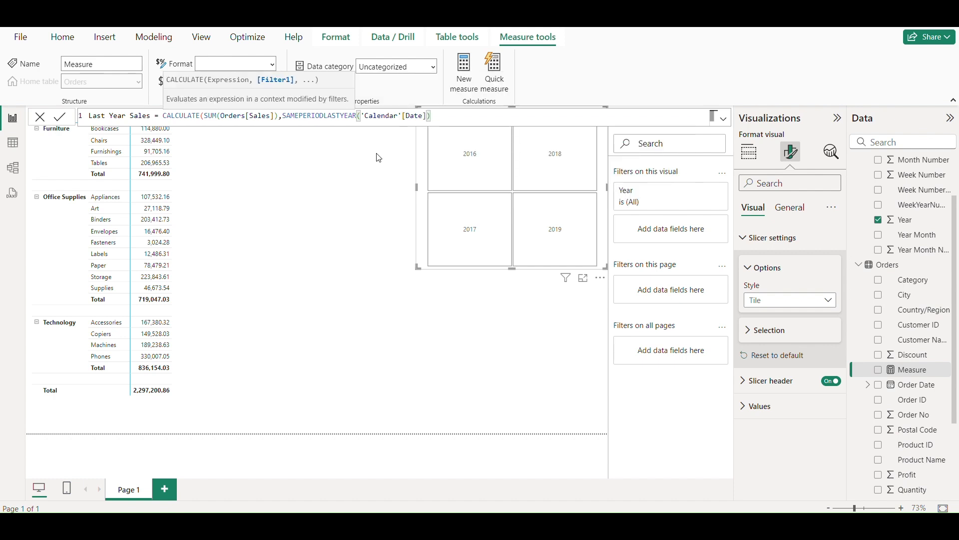
pyautogui.click(60, 117)
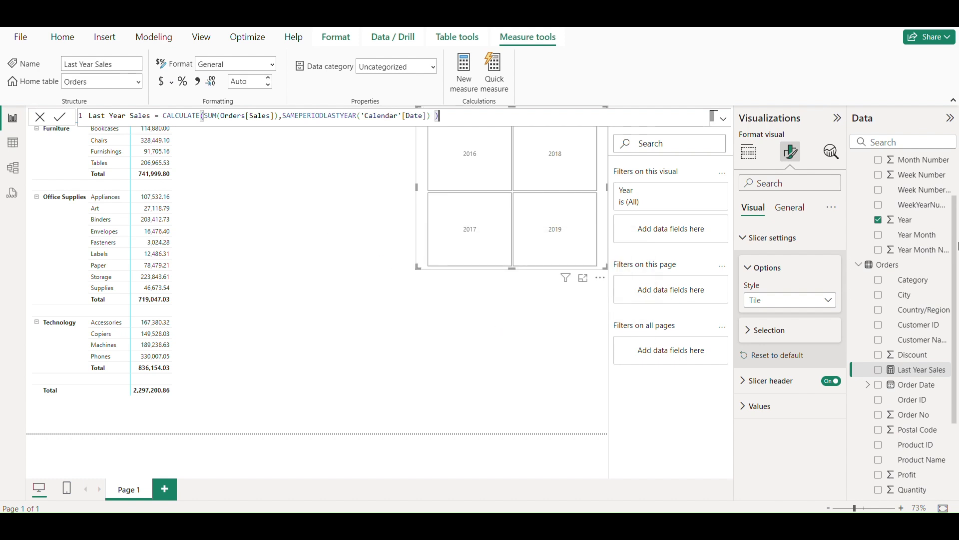
# - Create a Total Sales measure in Orders defined as SUM(Orders[Sales])
pyautogui.rightClick(939, 267)
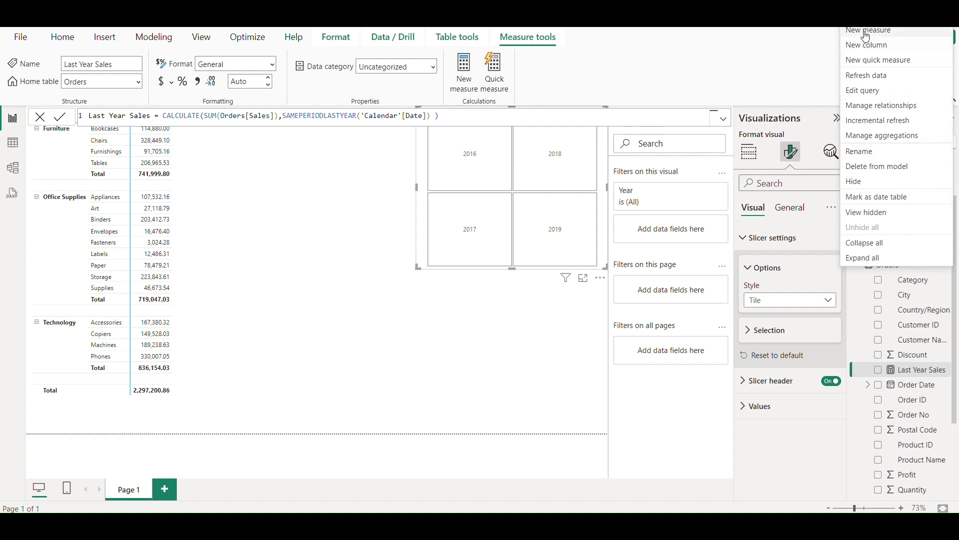
pyautogui.click(475, 179)
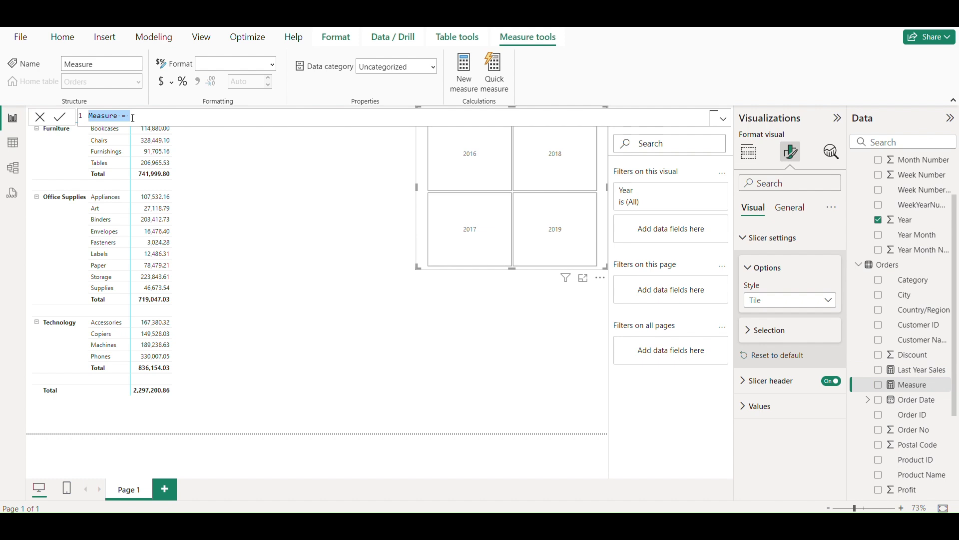
pyautogui.write('Tp')
pyautogui.write('tal Sales = SUM(')
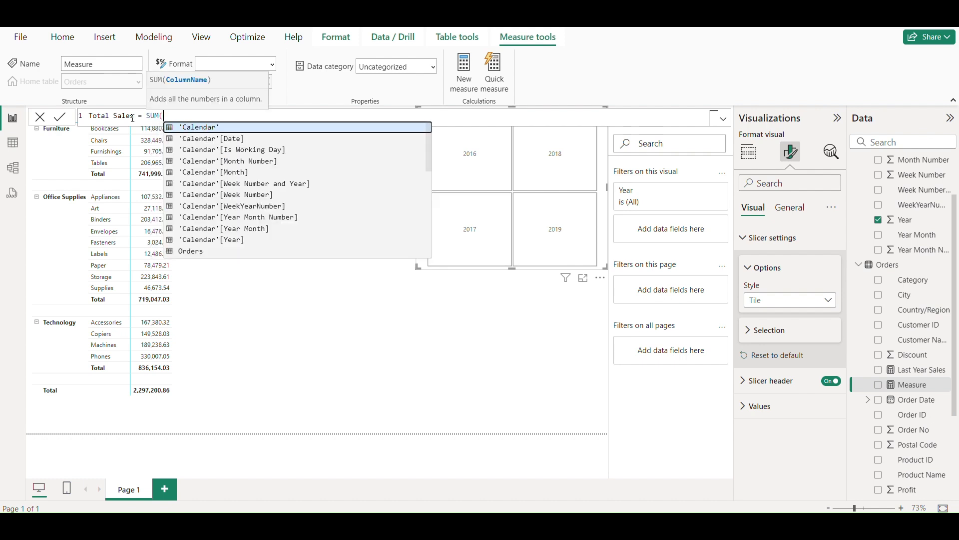
pyautogui.write('orders')
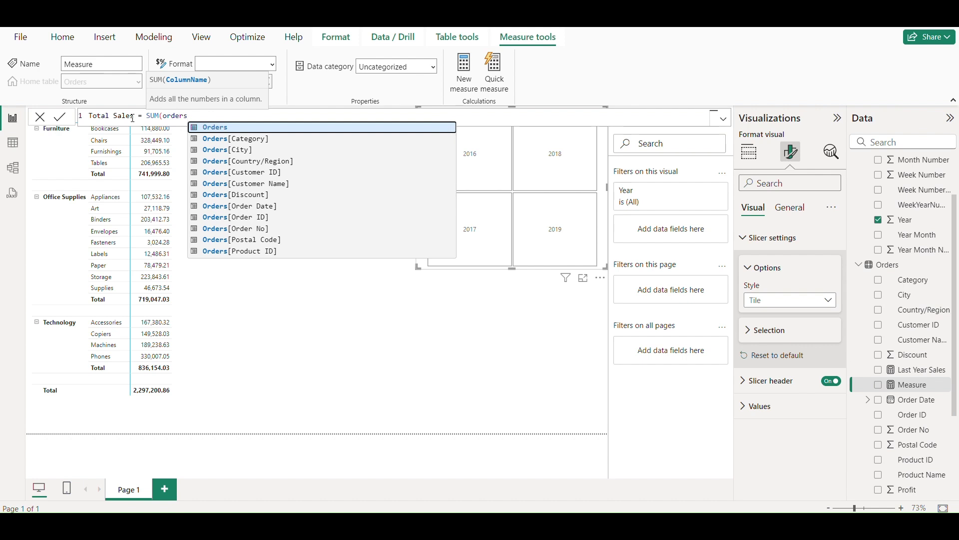
pyautogui.write('[sa')
pyautogui.press('Tab')
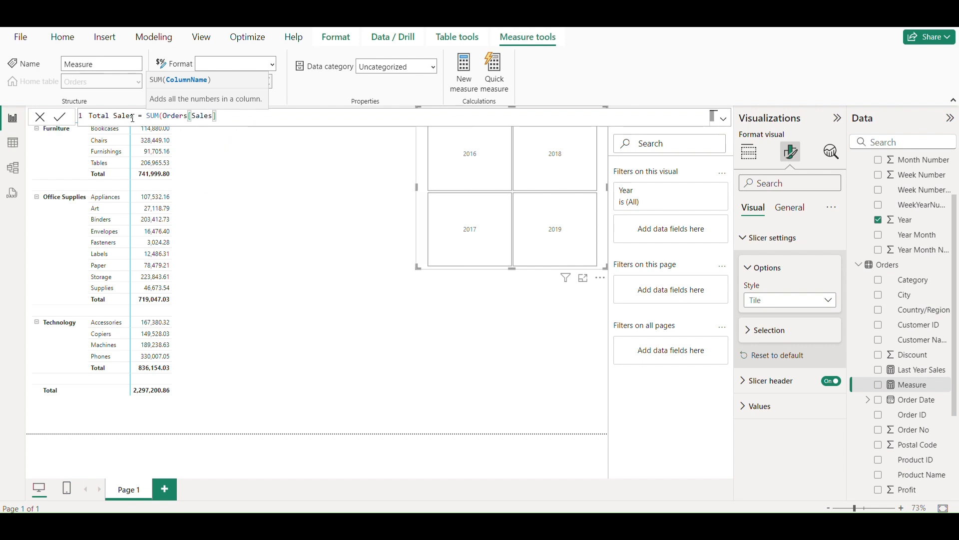
pyautogui.write(')')
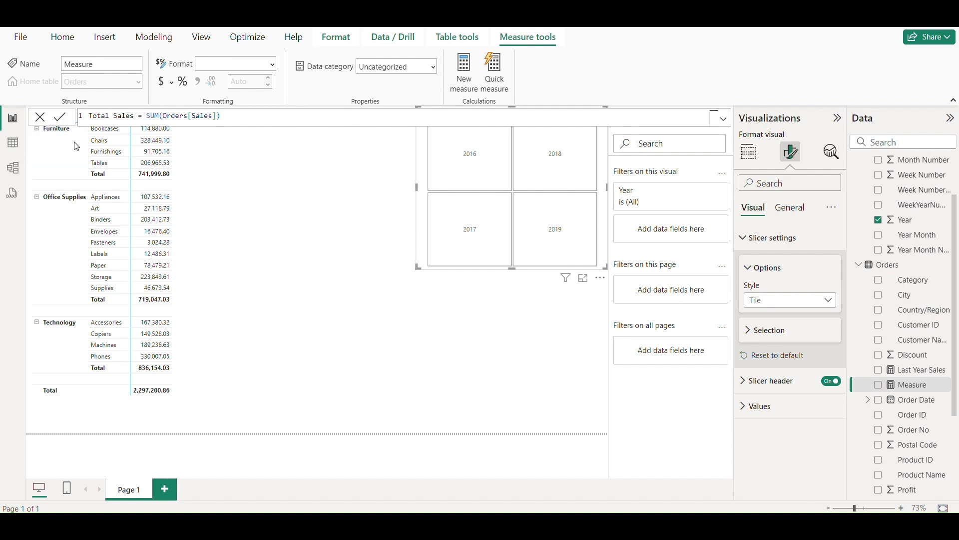
pyautogui.press('Return')
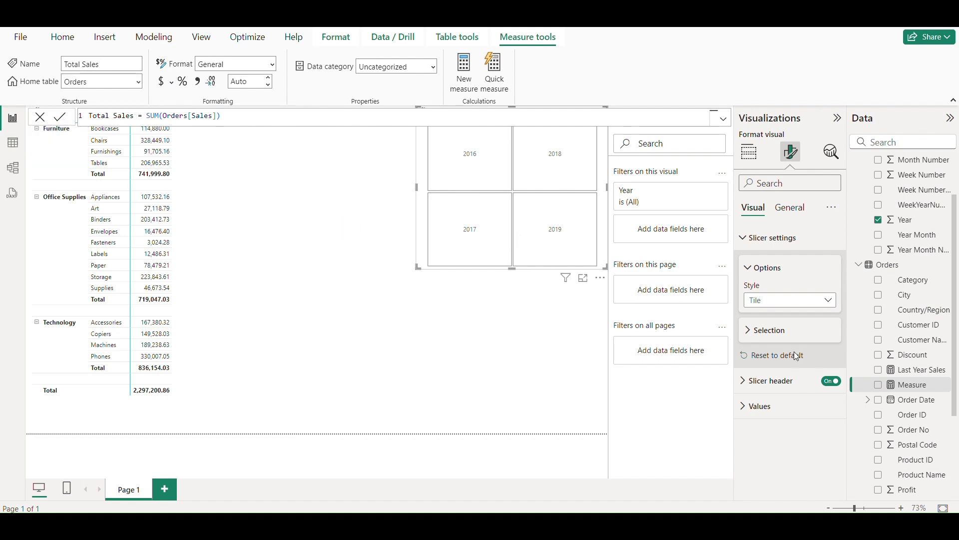
pyautogui.scroll(-3, 934, 442)
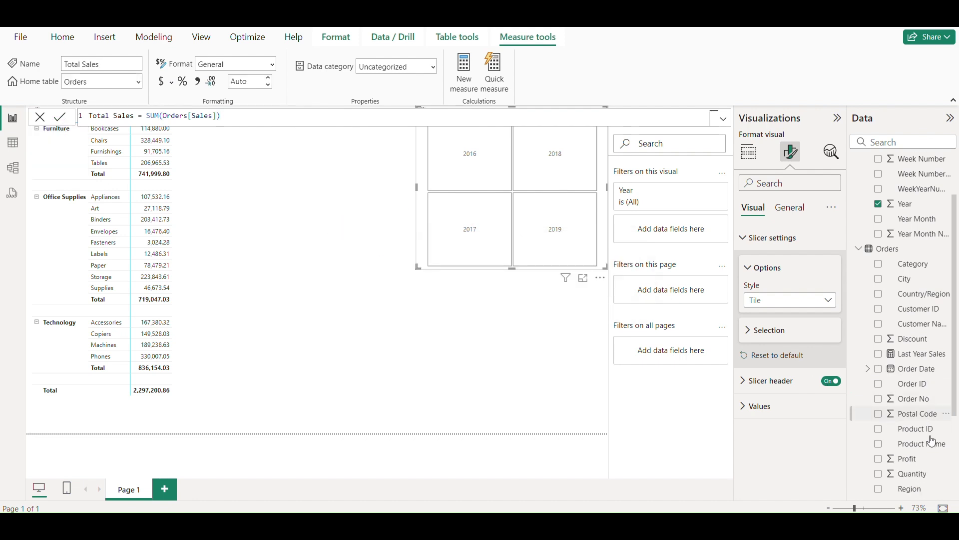
pyautogui.scroll(4, 934, 449)
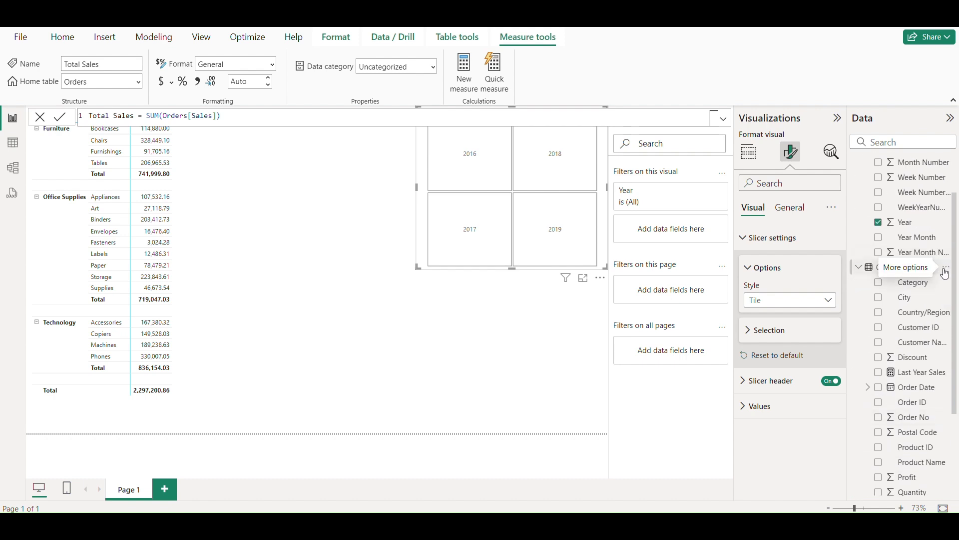
# - Add the measure Difference = [Total Sales]-[Last Year Sales] to the Orders table
pyautogui.click(947, 282)
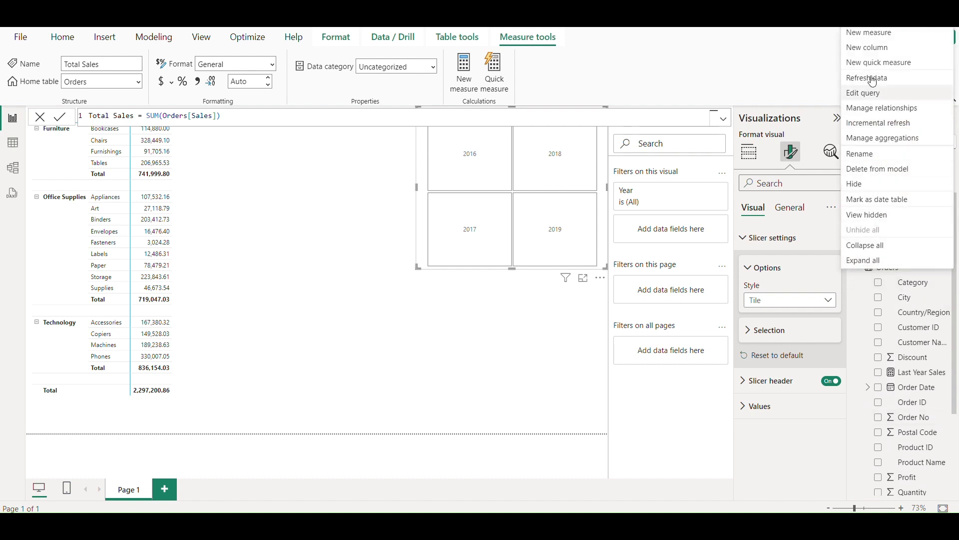
pyautogui.click(870, 42)
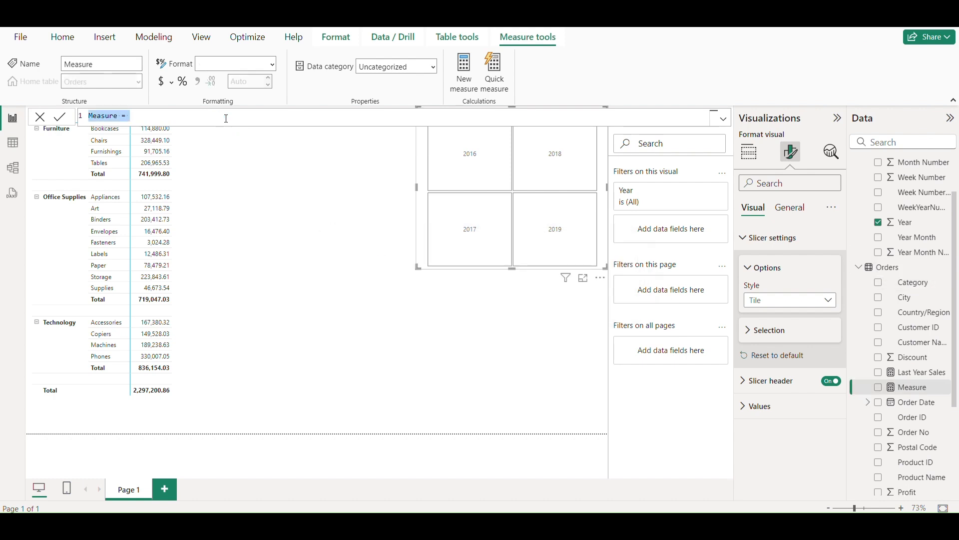
pyautogui.write('Difference = [Total Sales]-')
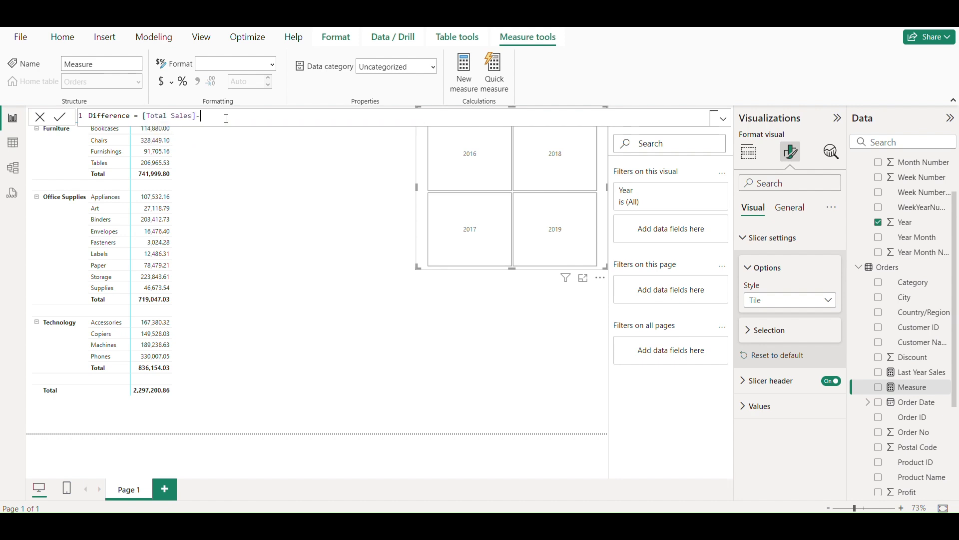
pyautogui.write('[')
pyautogui.press('Tab')
pyautogui.click(65, 120)
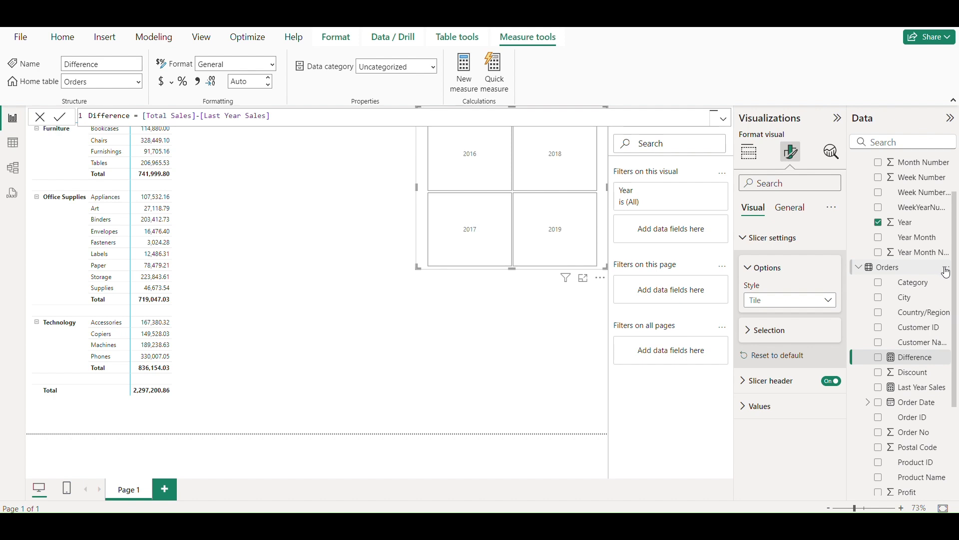
# - Add the Orders measure Difference in Percentage = DIVIDE([Difference],[Last Year Sales])
pyautogui.click(944, 267)
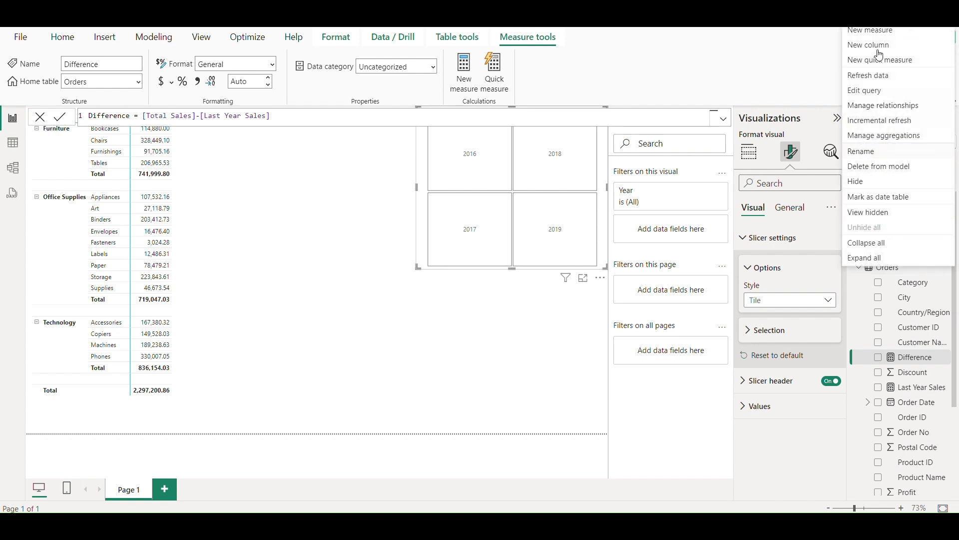
pyautogui.press('Escape')
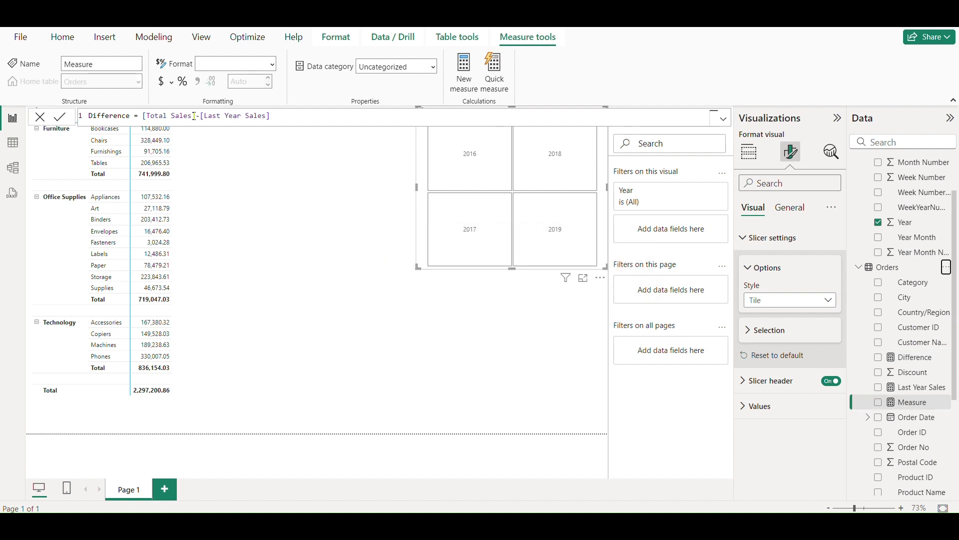
pyautogui.write('Difference in Percentage =')
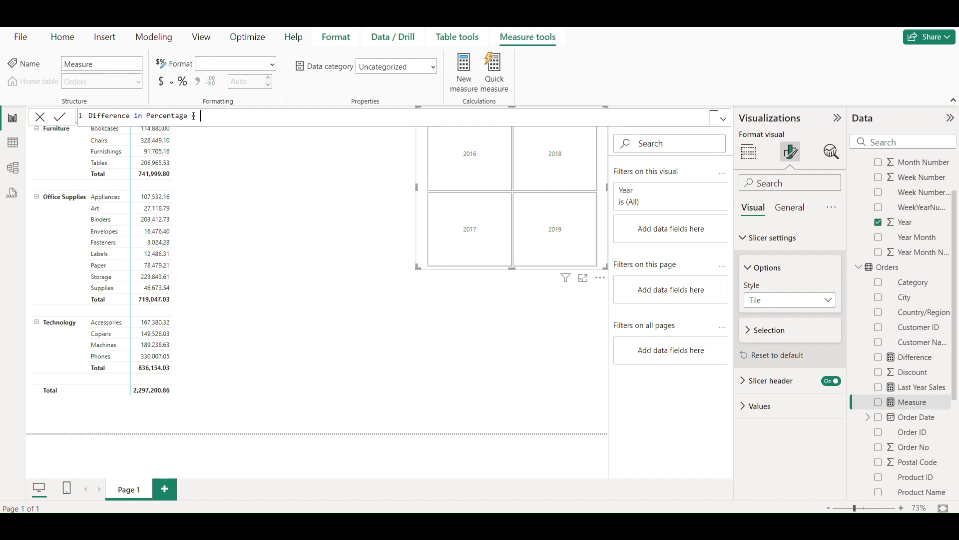
pyautogui.write(' DIVIDE(')
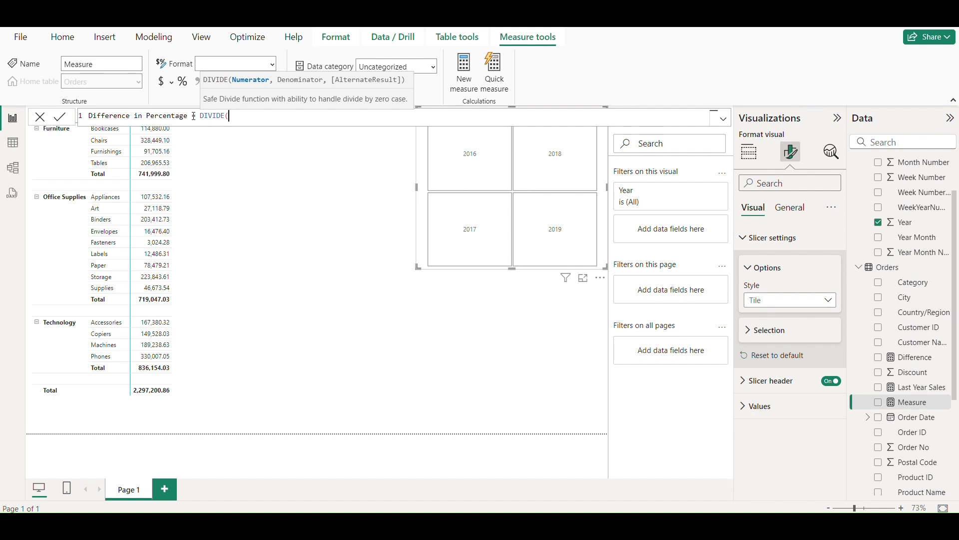
pyautogui.write('[')
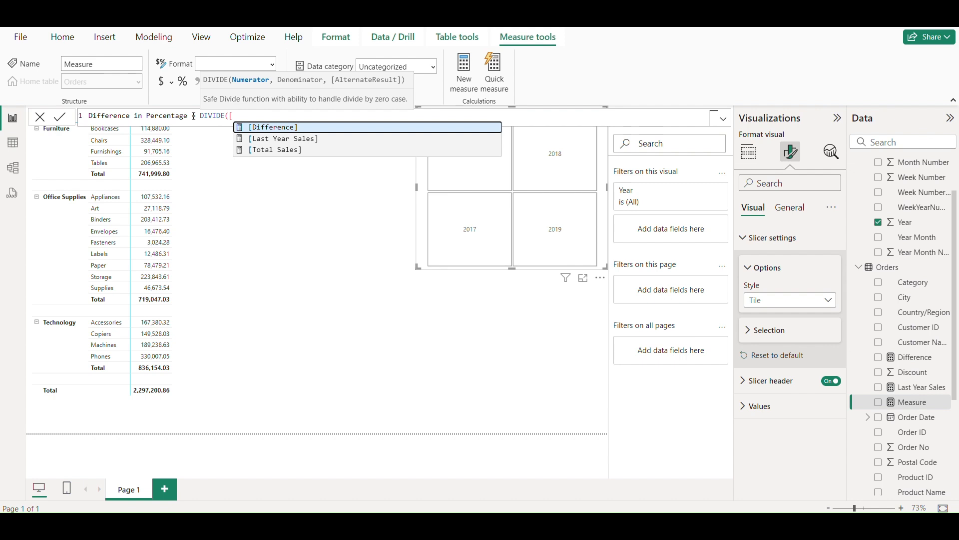
pyautogui.press('Tab')
pyautogui.write(',')
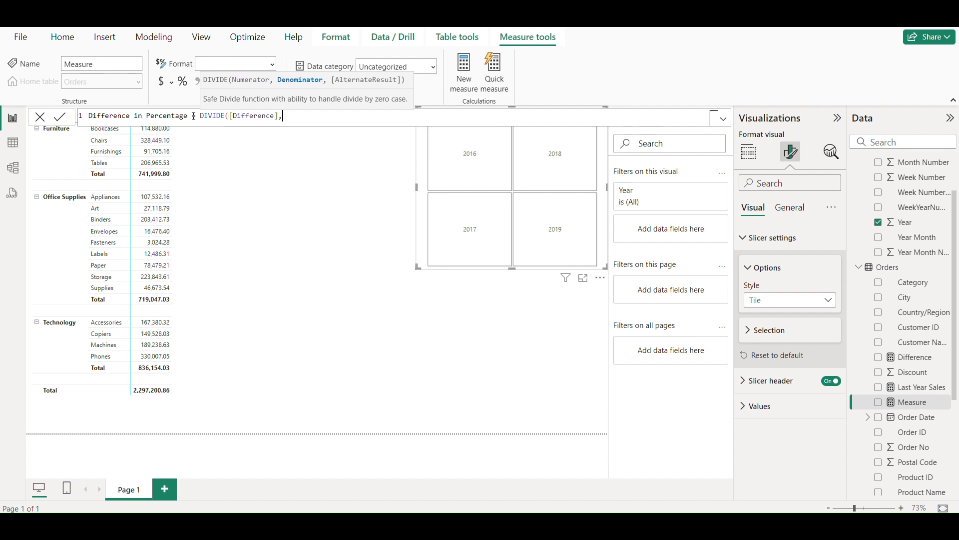
pyautogui.write('[')
pyautogui.press('Down')
pyautogui.press('Tab')
pyautogui.write(')')
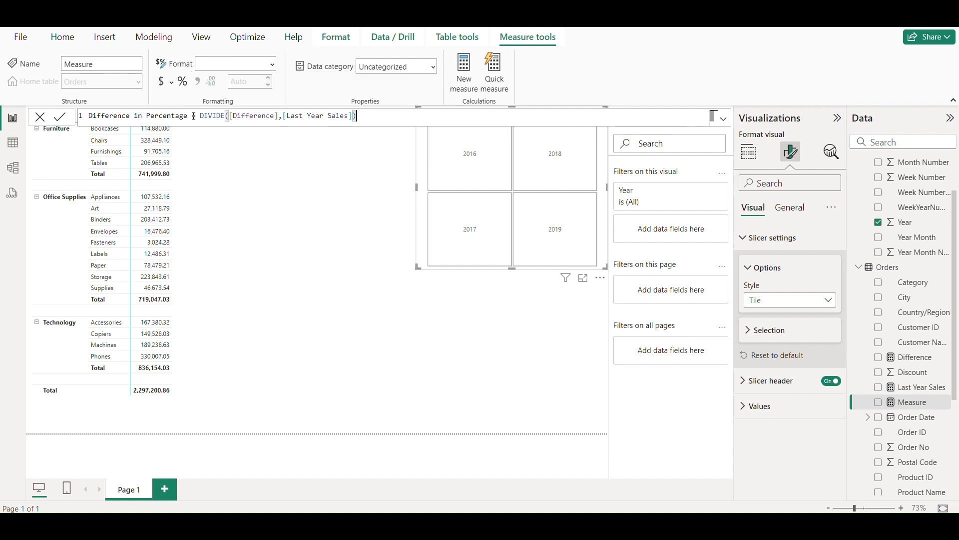
pyautogui.click(60, 118)
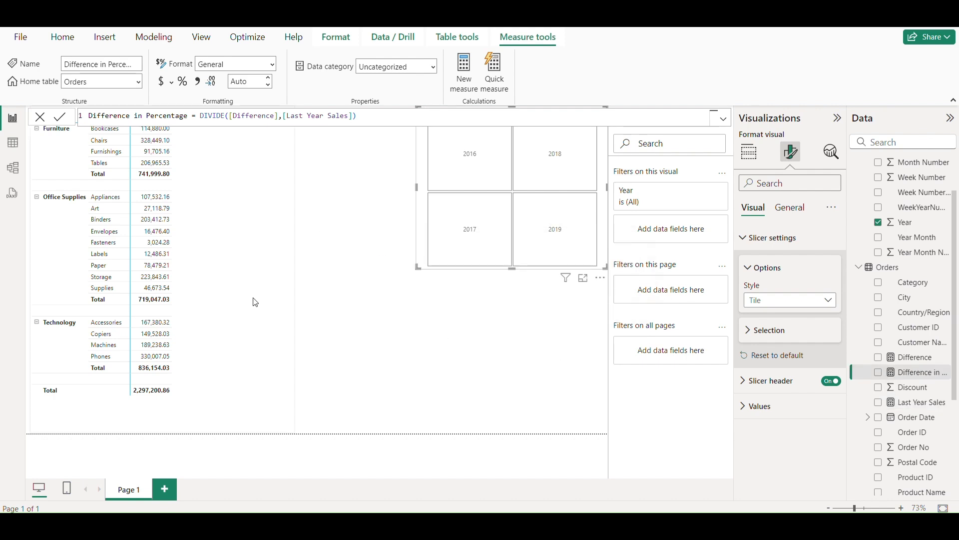
pyautogui.click(267, 304)
# - Widen the matrix and drop Last Year Sales, Difference and Difference in Percentage into Values
pyautogui.moveTo(296, 271); pyautogui.dragTo(405, 278)
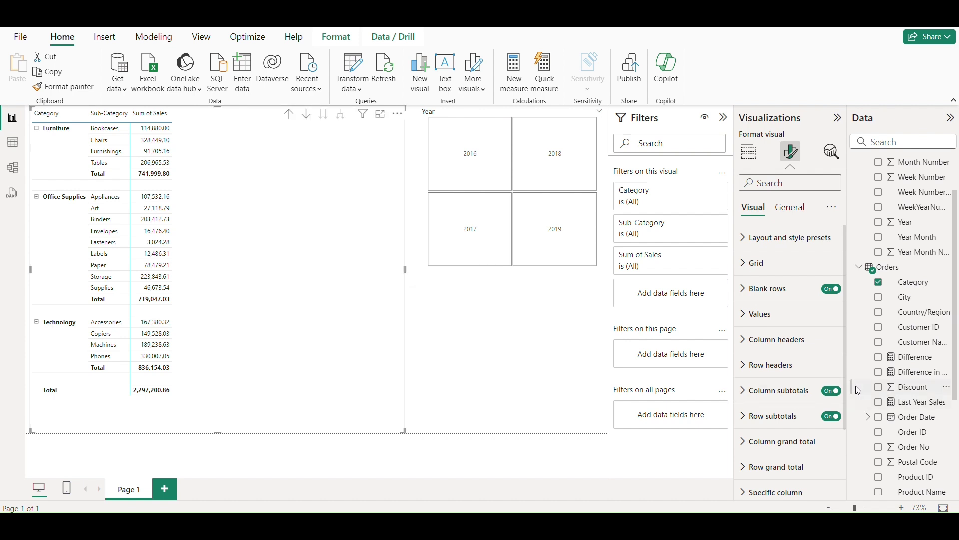
pyautogui.click(749, 152)
pyautogui.scroll(-2, 890, 405)
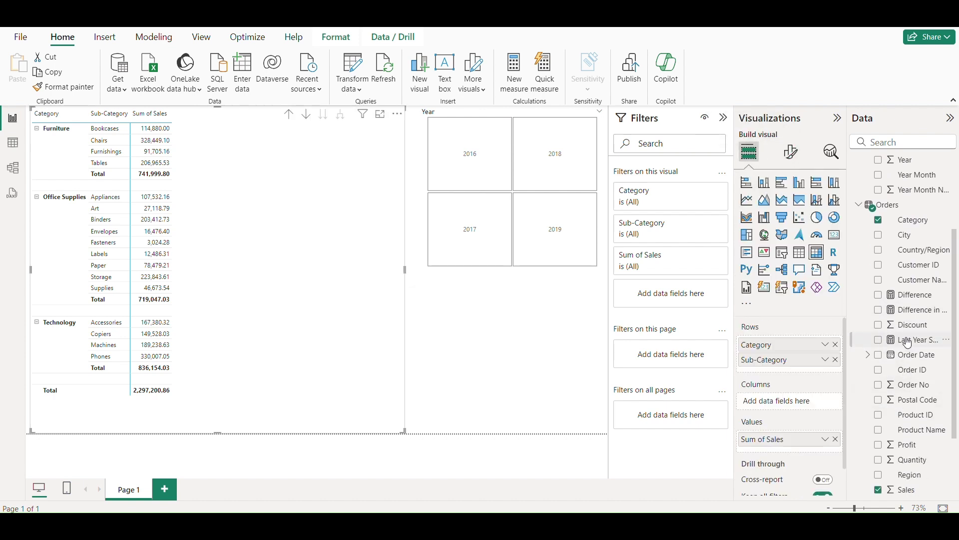
pyautogui.moveTo(906, 340); pyautogui.dragTo(814, 452)
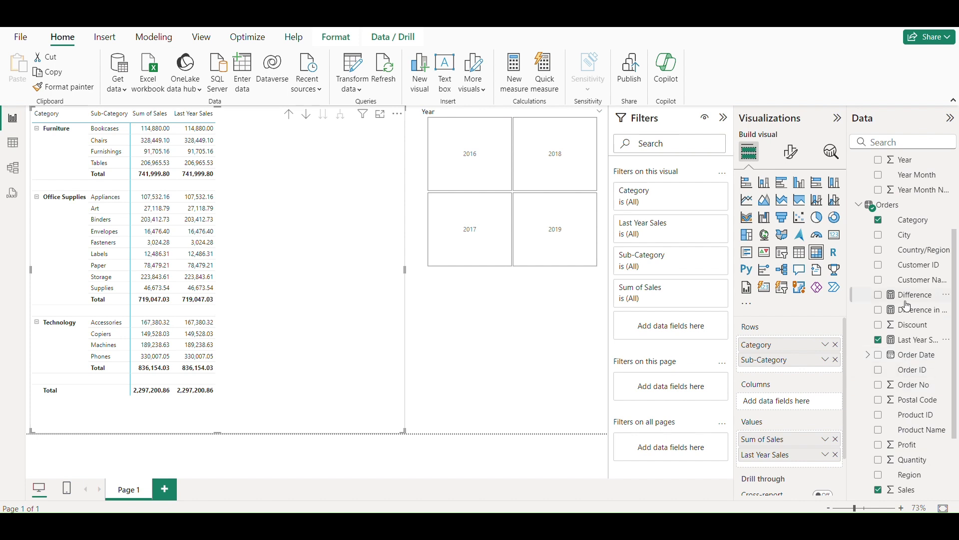
pyautogui.moveTo(908, 306); pyautogui.dragTo(809, 463)
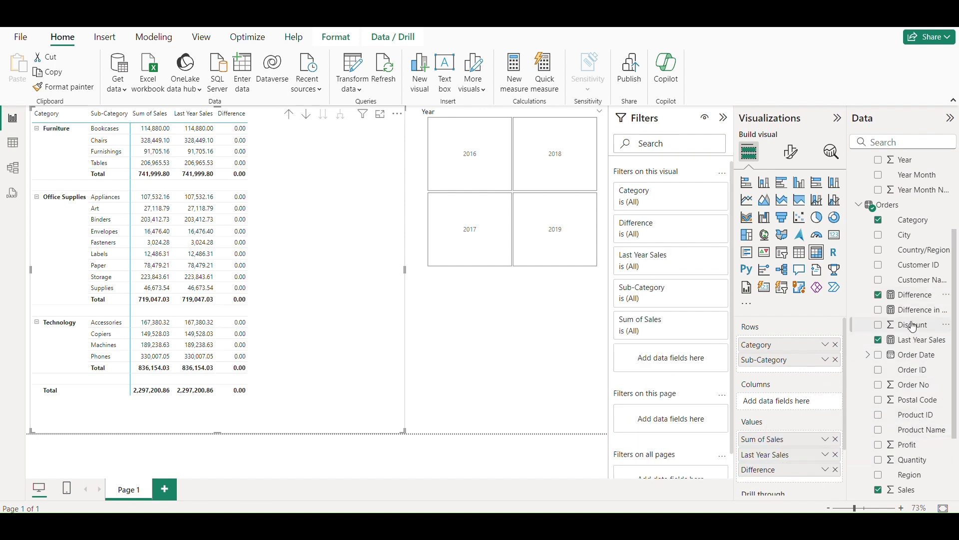
pyautogui.moveTo(910, 311); pyautogui.dragTo(810, 484)
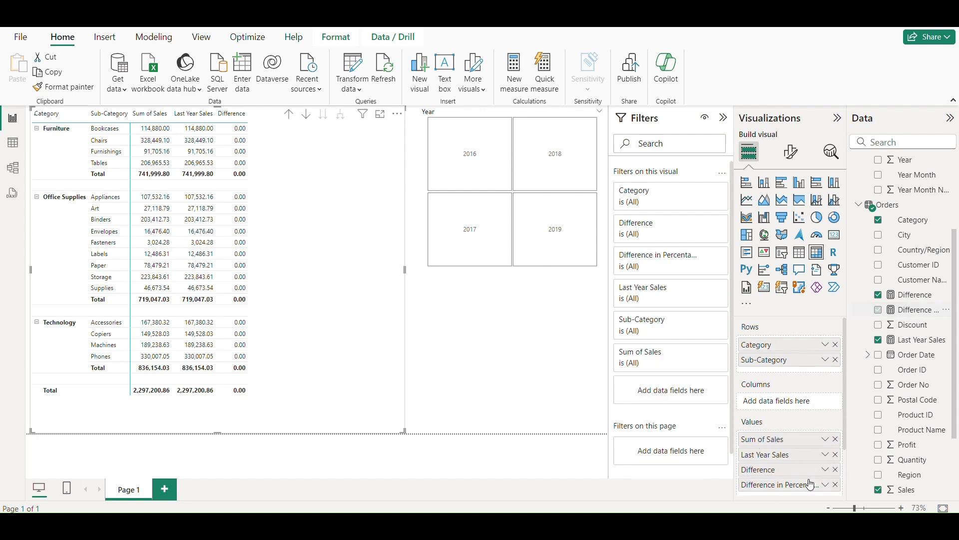
# - Try 2019 on the Year slicer, check the matrix fields, then switch the slicer to 2018
pyautogui.click(544, 245)
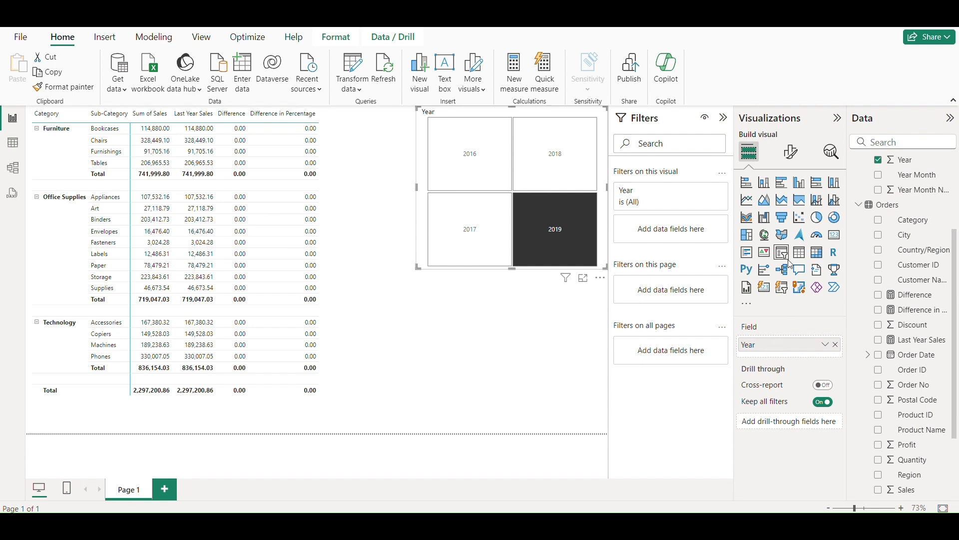
pyautogui.click(386, 298)
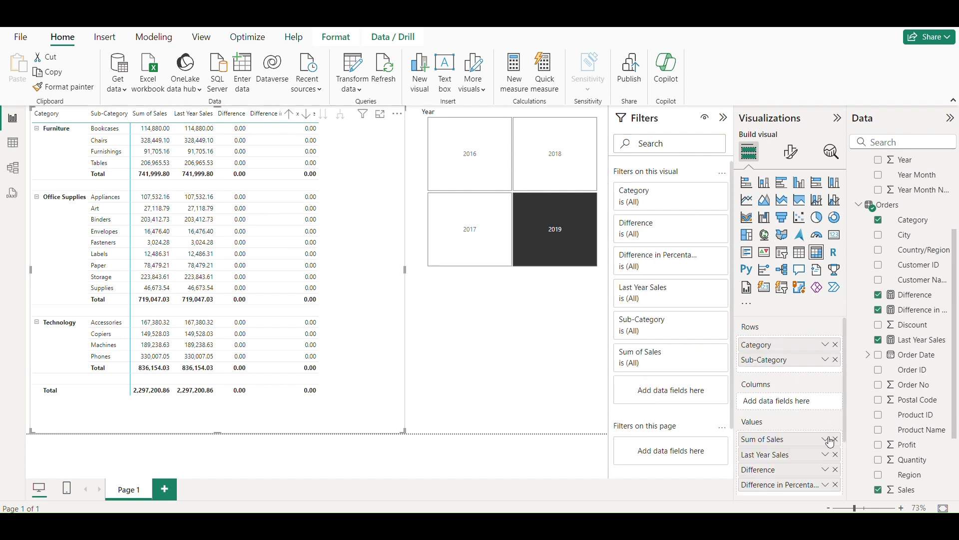
pyautogui.click(464, 239)
pyautogui.click(554, 163)
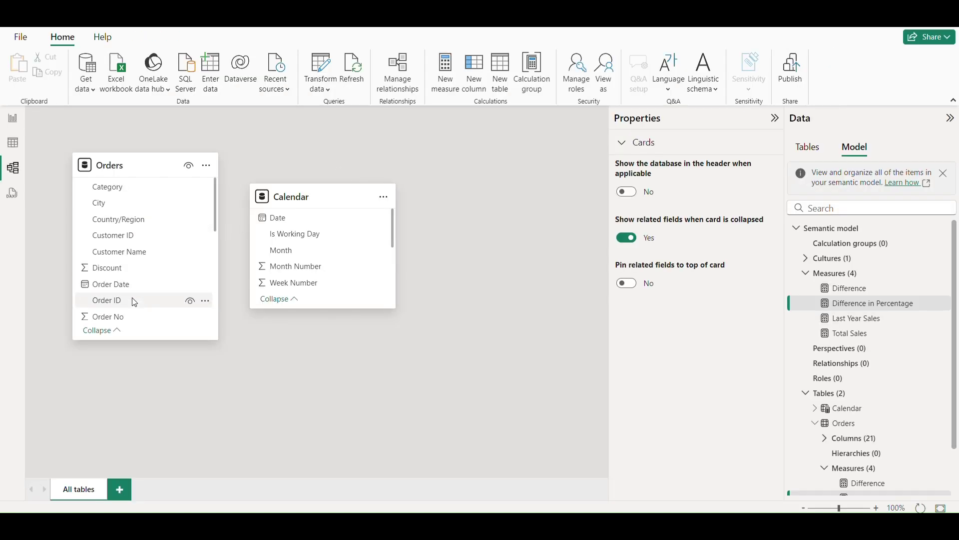
# - Create a many-to-one relationship from Orders[Order Date] to Calendar[Date] and return to the report
pyautogui.moveTo(125, 285); pyautogui.dragTo(275, 228)
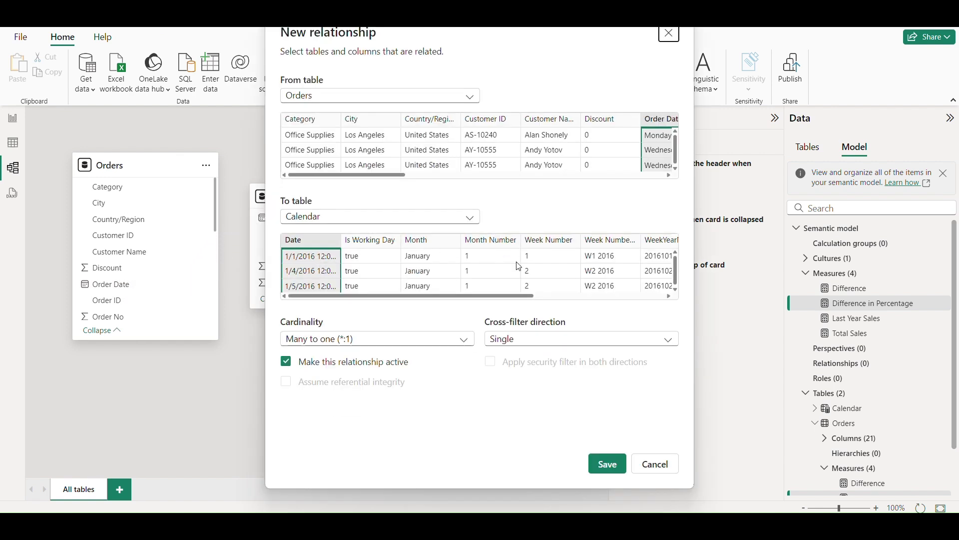
pyautogui.click(608, 459)
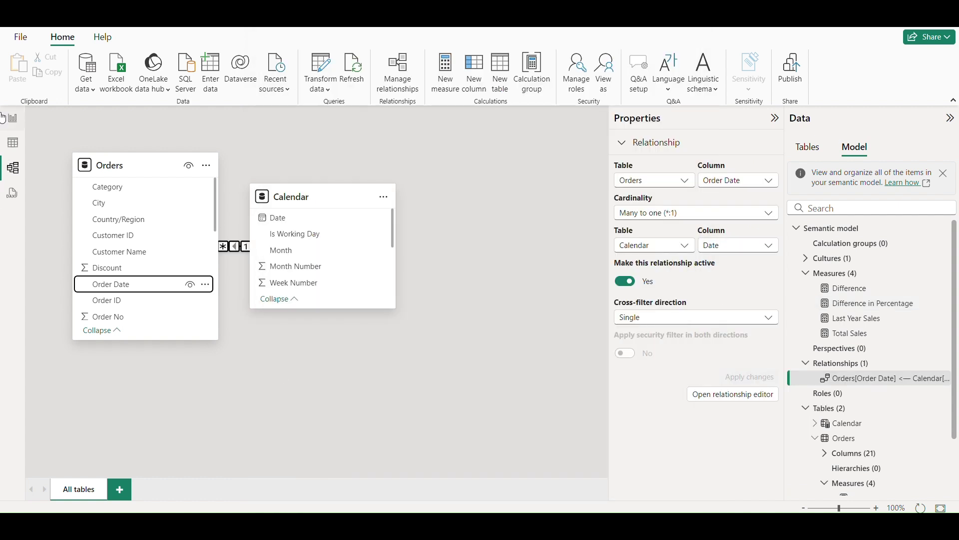
pyautogui.click(12, 118)
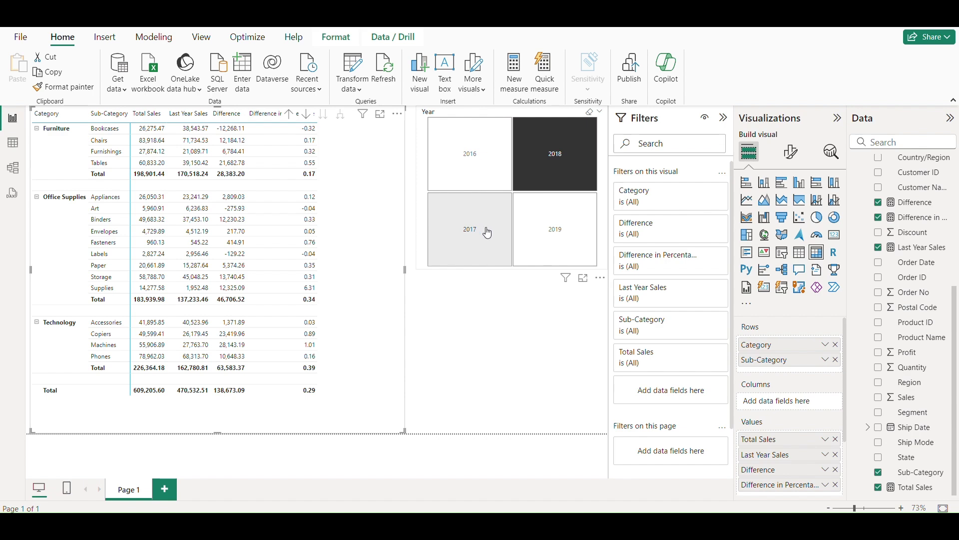
# - Cycle the Year slicer through 2017, 2019, 2018 and 2016, end on 2019, and select the matrix
pyautogui.click(488, 232)
pyautogui.click(551, 234)
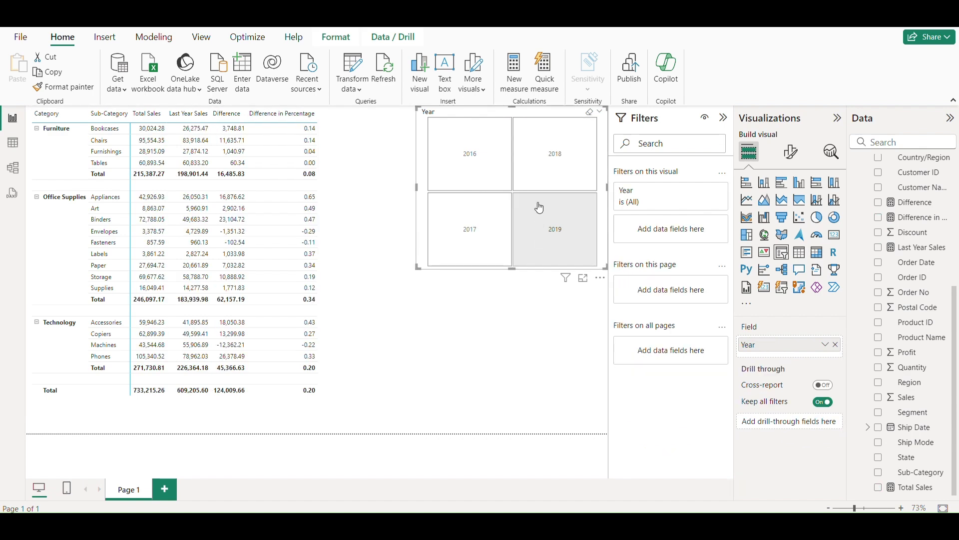
pyautogui.click(541, 171)
pyautogui.click(488, 171)
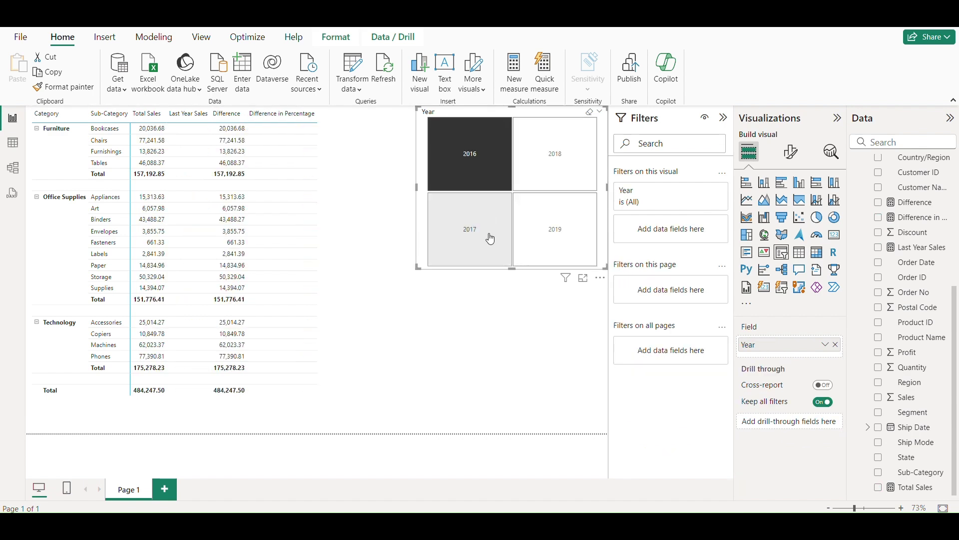
pyautogui.click(555, 231)
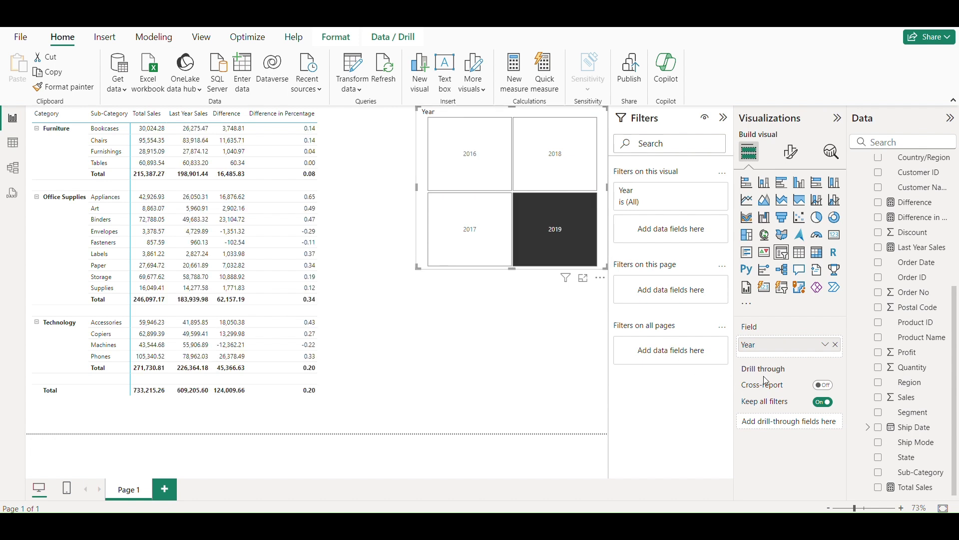
pyautogui.click(368, 270)
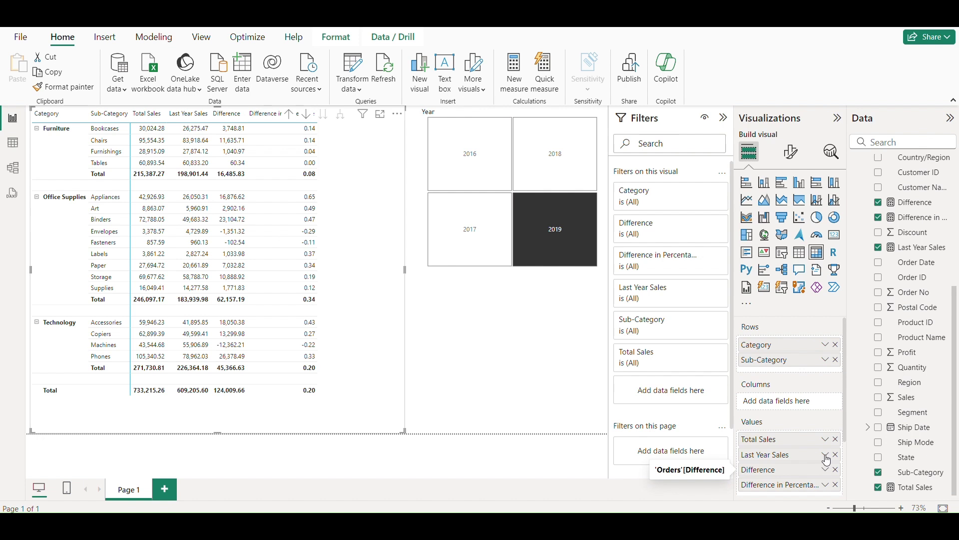
# - Apply a blue background-colour gradient to the Total Sales values
pyautogui.click(827, 454)
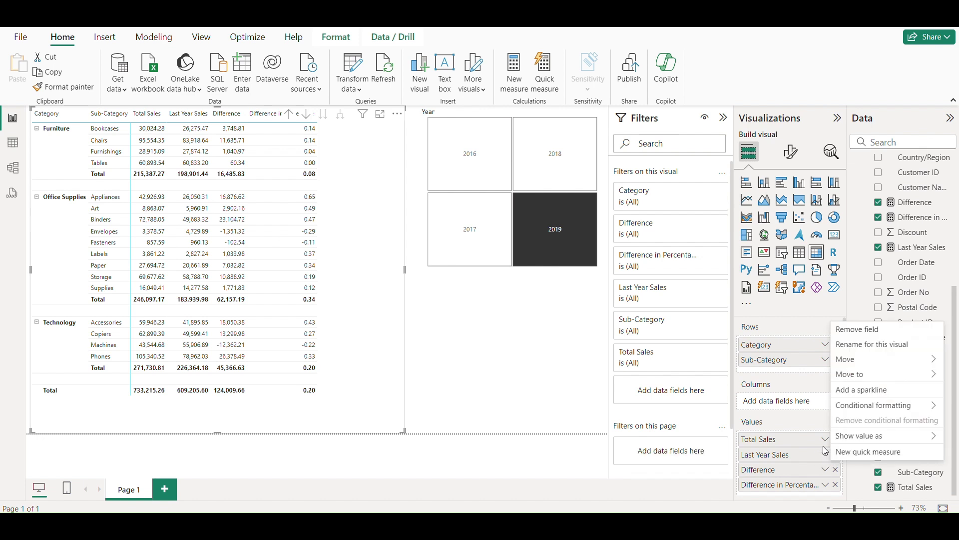
pyautogui.moveTo(850, 390)
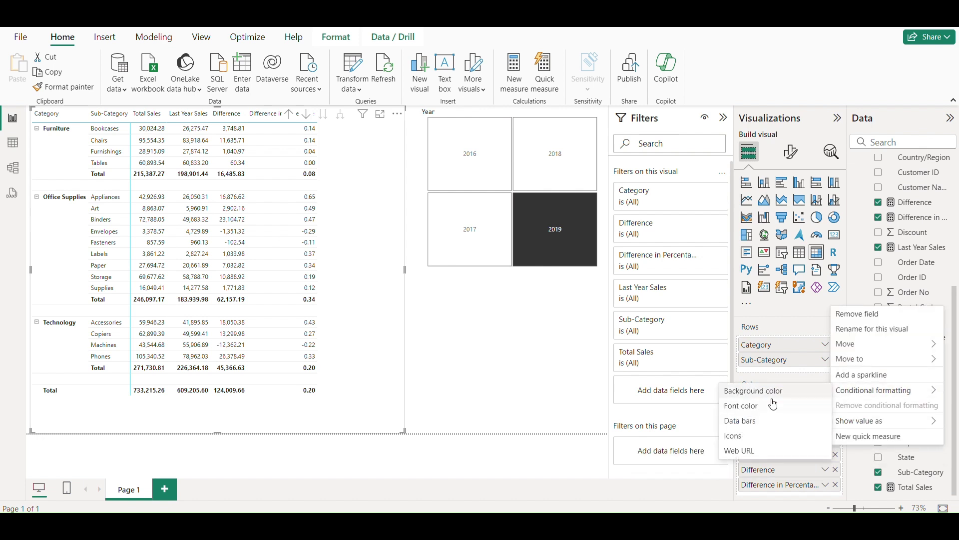
pyautogui.click(774, 405)
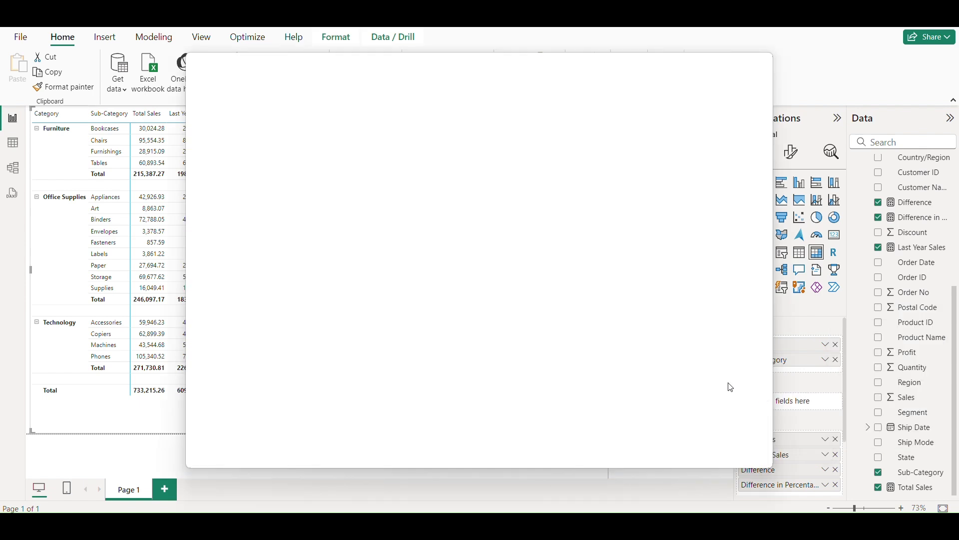
pyautogui.click(689, 443)
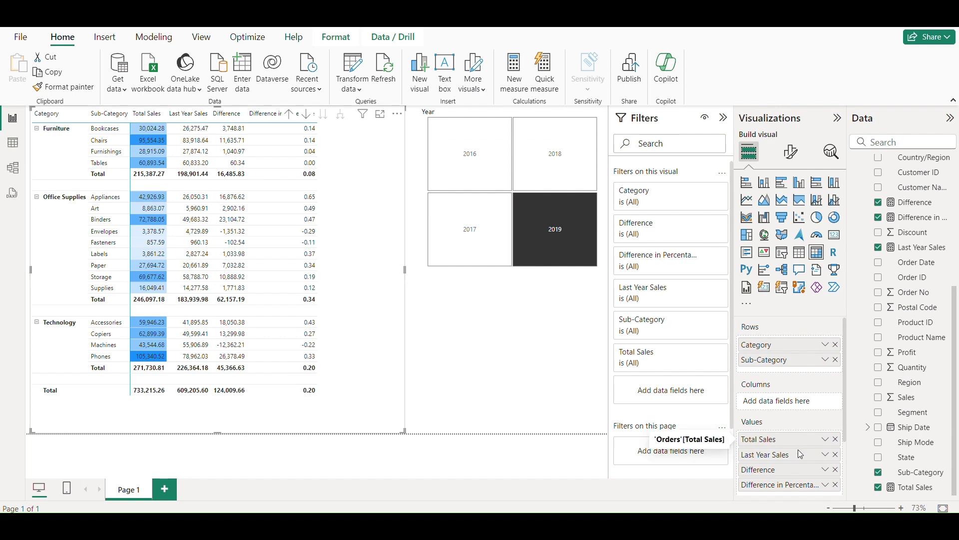
# - Give the Difference column data bars, #15D14E green for positive and crimson for negative
pyautogui.click(825, 470)
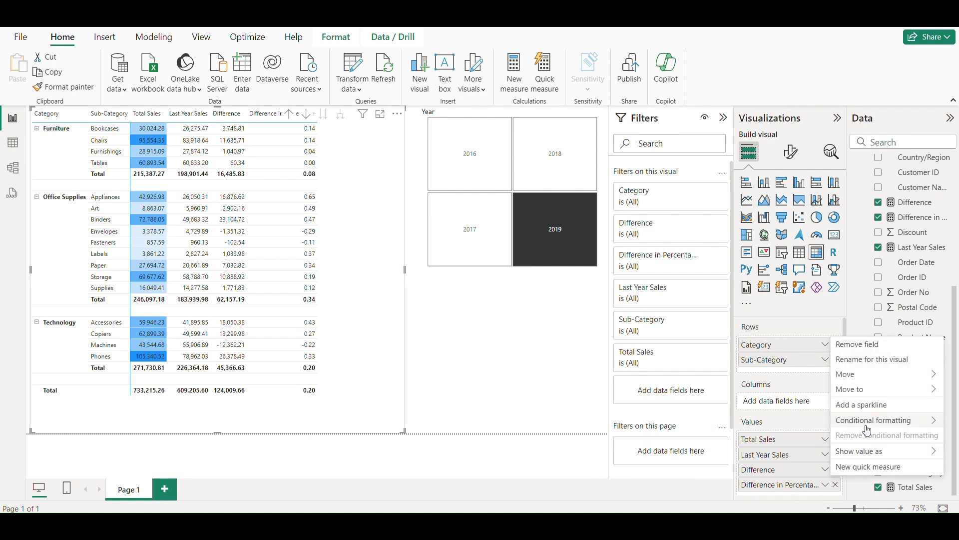
pyautogui.moveTo(867, 421)
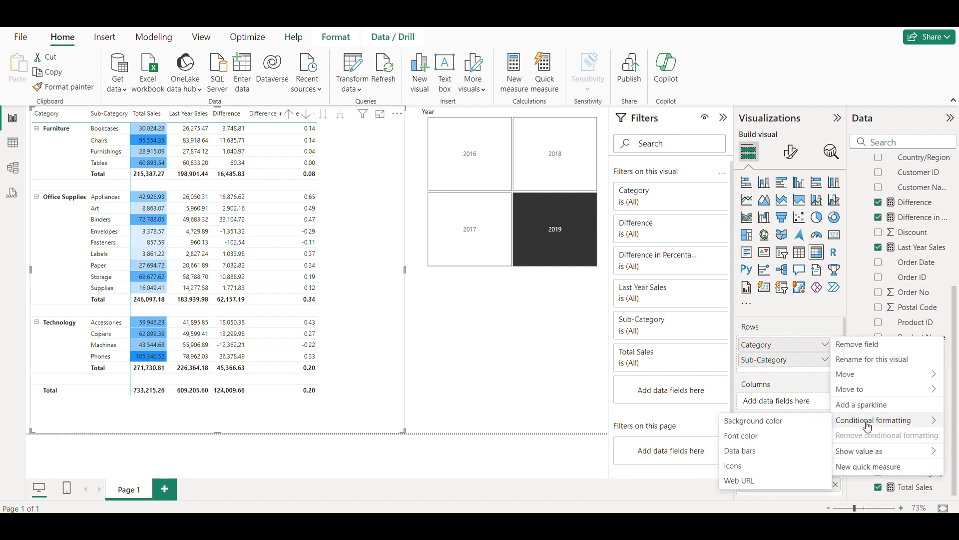
pyautogui.click(764, 455)
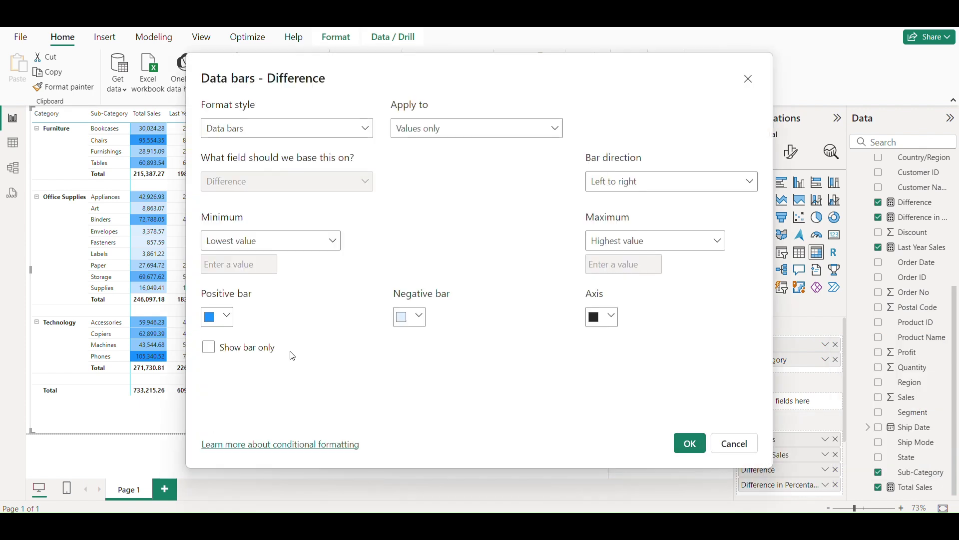
pyautogui.click(228, 317)
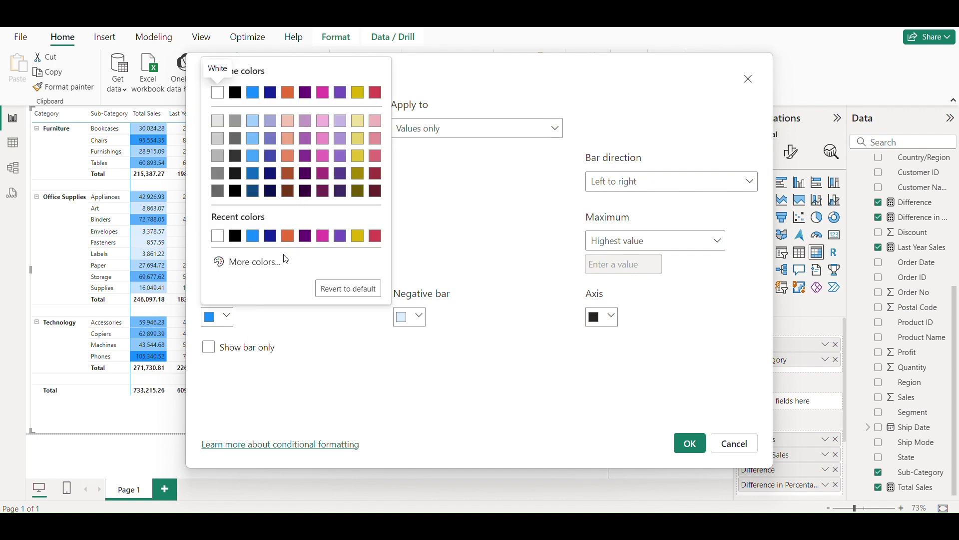
pyautogui.click(240, 270)
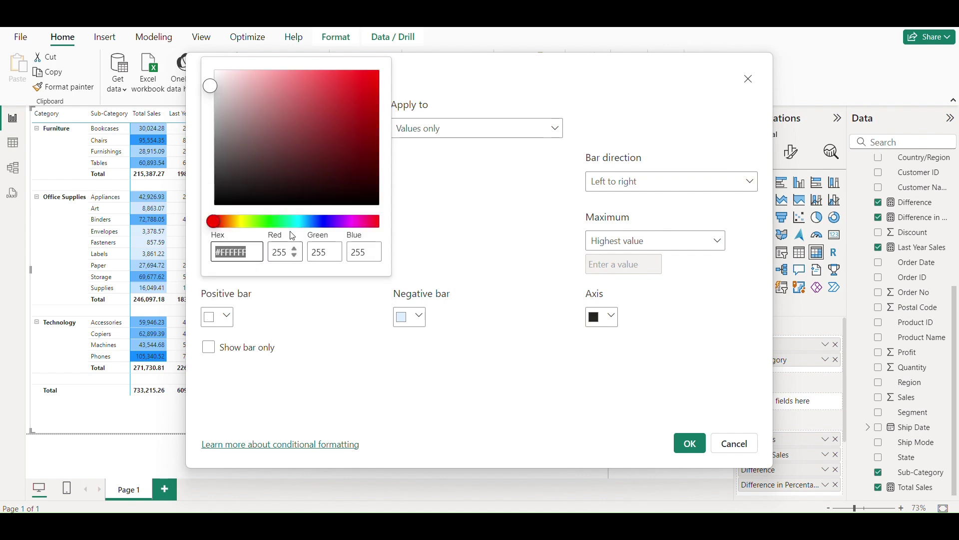
pyautogui.click(277, 221)
pyautogui.click(358, 92)
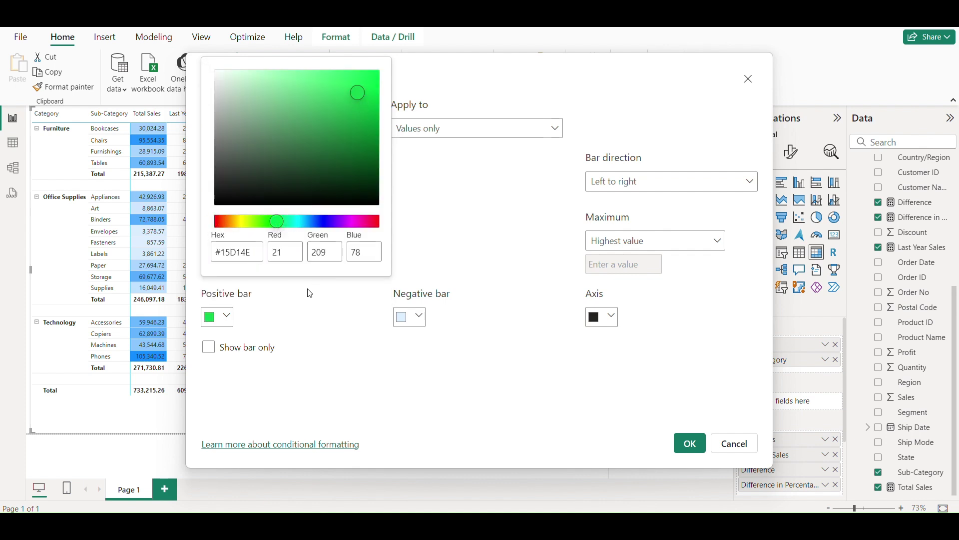
pyautogui.click(450, 230)
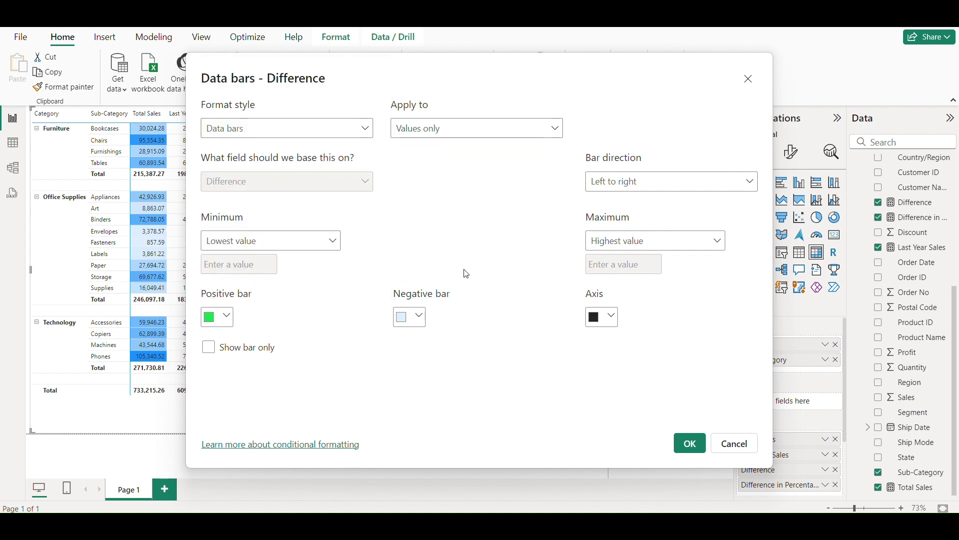
pyautogui.click(420, 317)
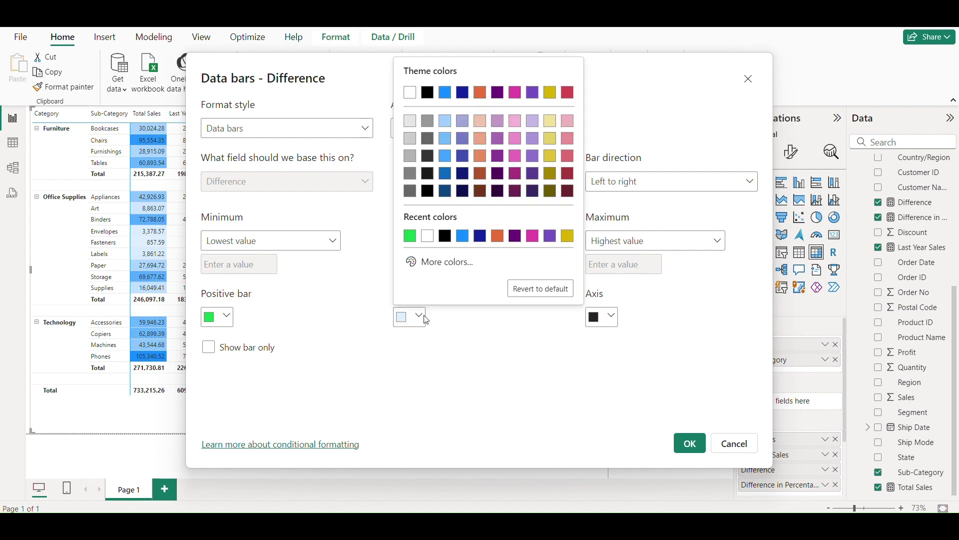
pyautogui.click(567, 94)
pyautogui.click(690, 444)
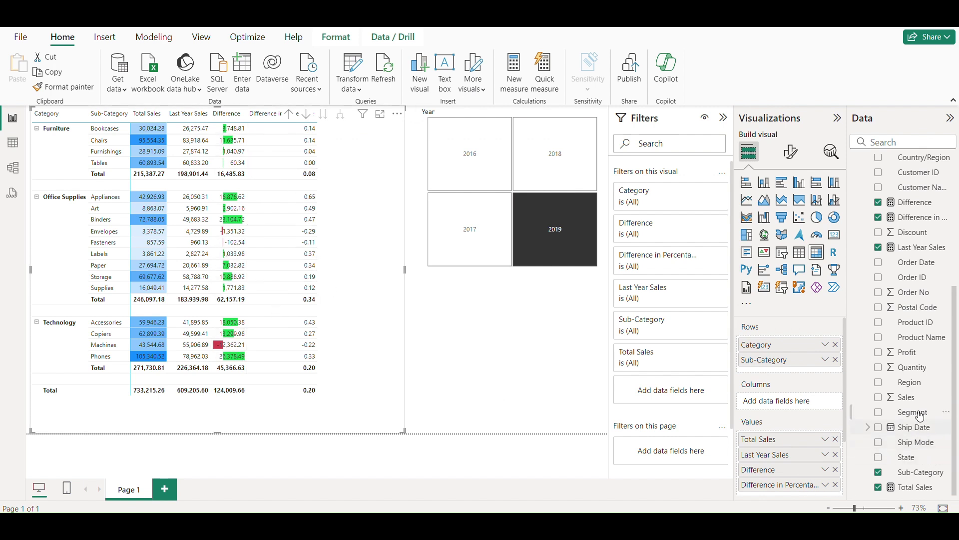
# - Select the Difference in Percentage measure and set it to Percentage format with 2 decimals
pyautogui.click(911, 204)
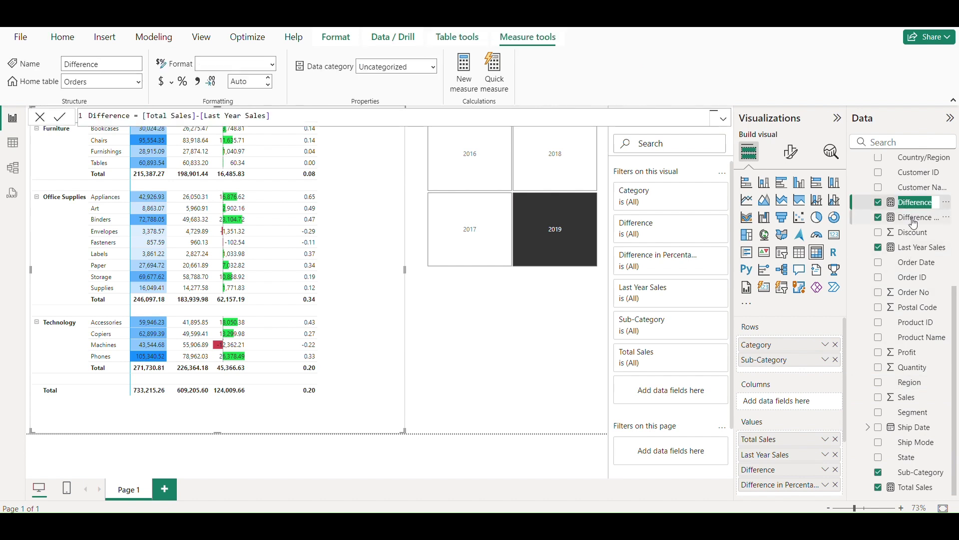
pyautogui.click(912, 217)
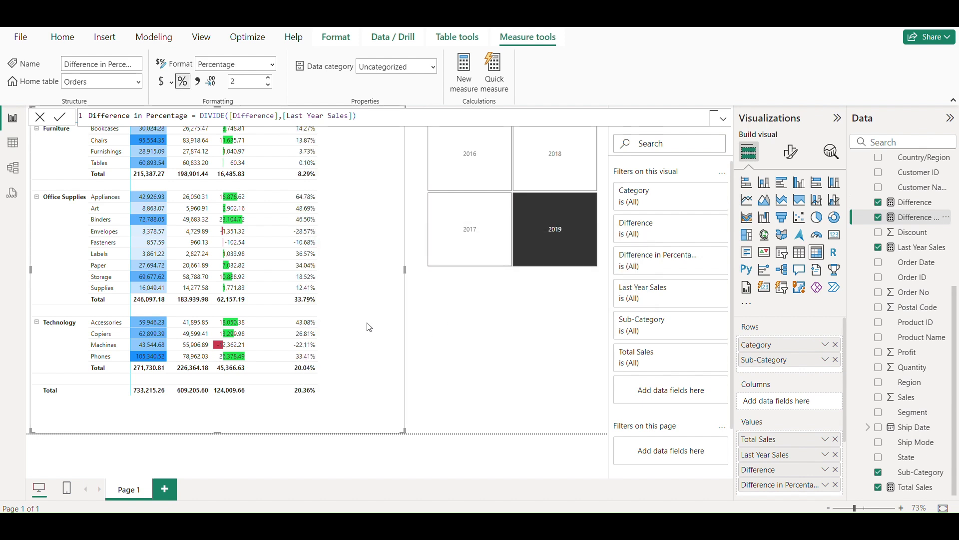
pyautogui.scroll(-1, 803, 461)
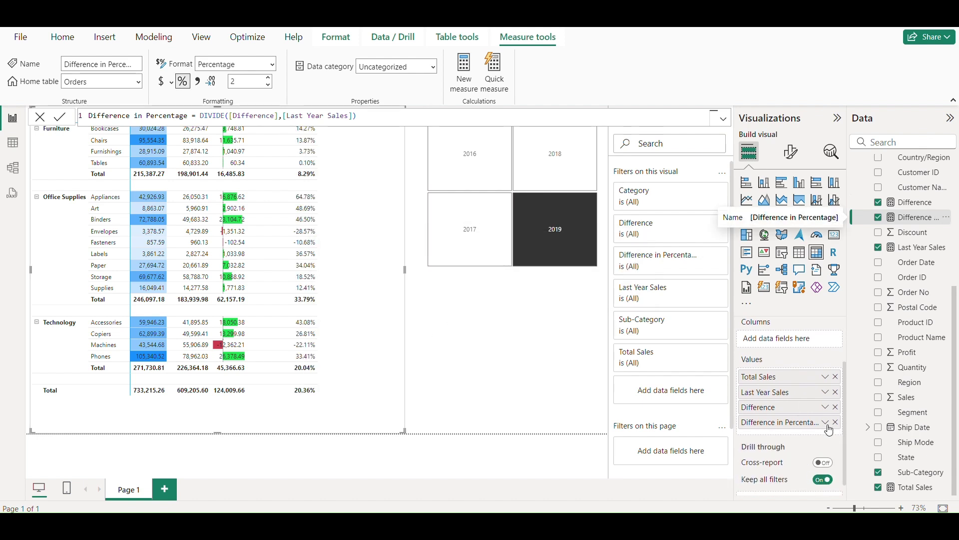
# - Add icons to Difference in Percentage with one Number rule from 0 to 100 showing a green up arrow
pyautogui.click(826, 423)
pyautogui.moveTo(874, 375)
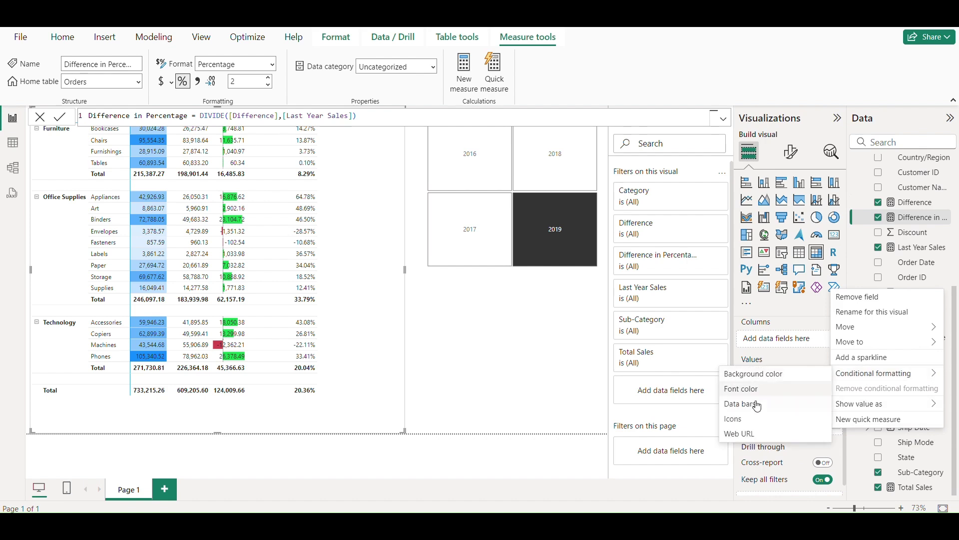
pyautogui.click(734, 418)
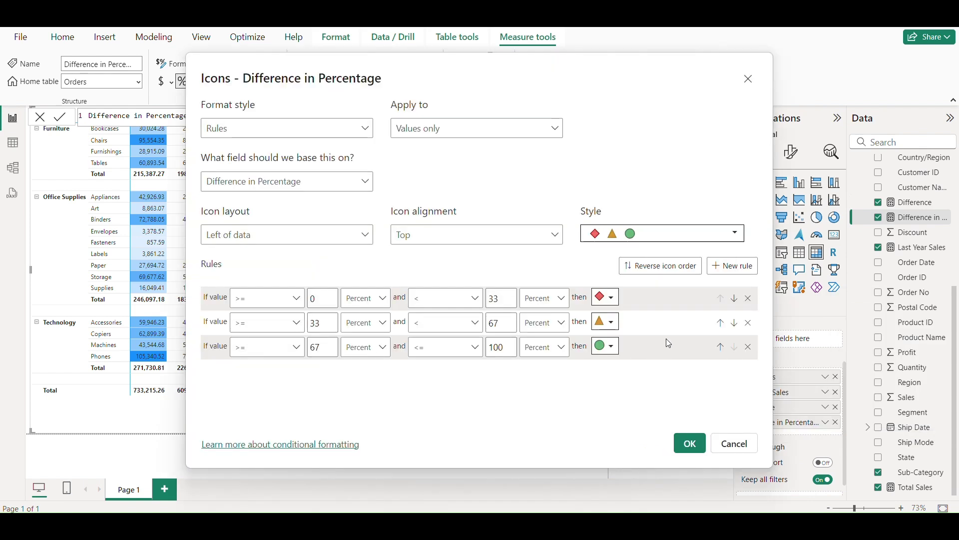
pyautogui.click(748, 347)
pyautogui.click(748, 322)
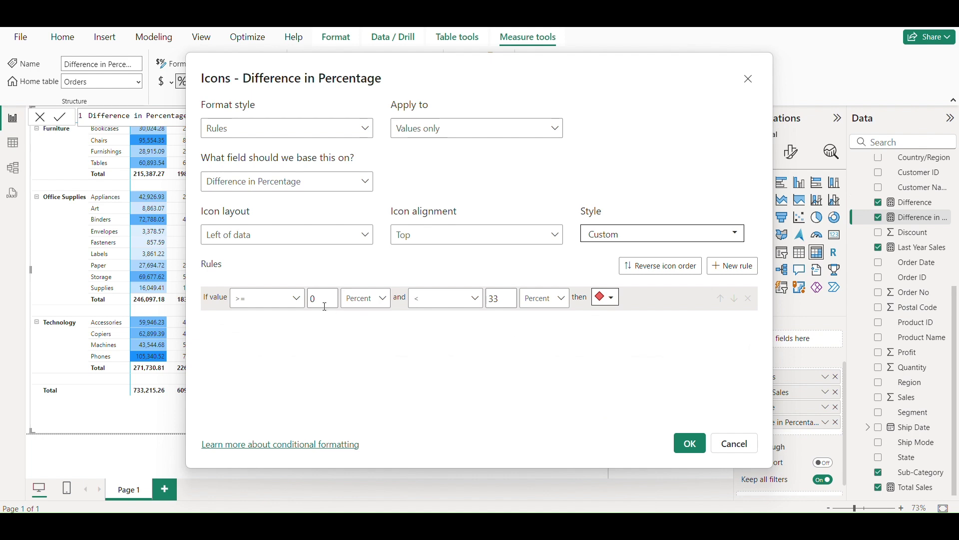
pyautogui.click(366, 300)
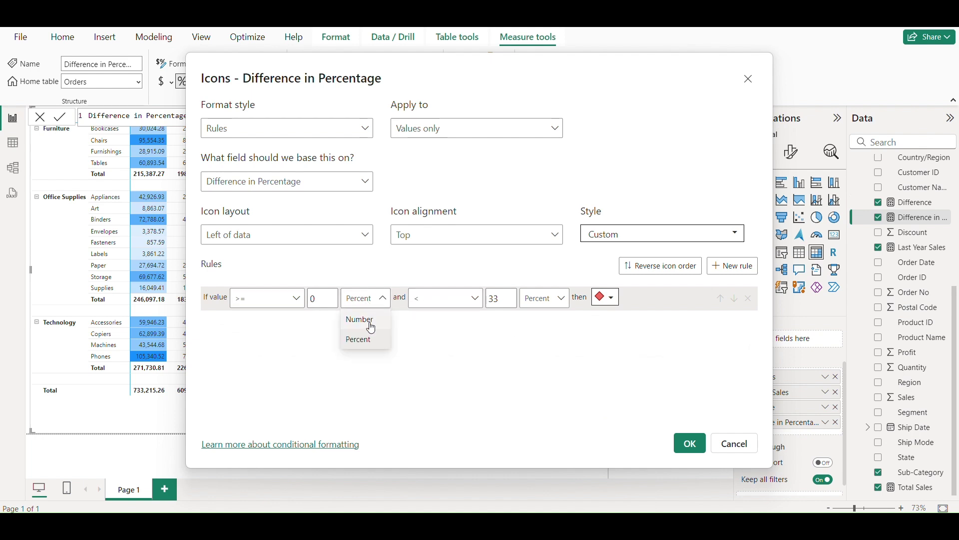
pyautogui.click(364, 318)
pyautogui.click(530, 309)
pyautogui.click(527, 317)
pyautogui.hotkey('shift', 'Tab')
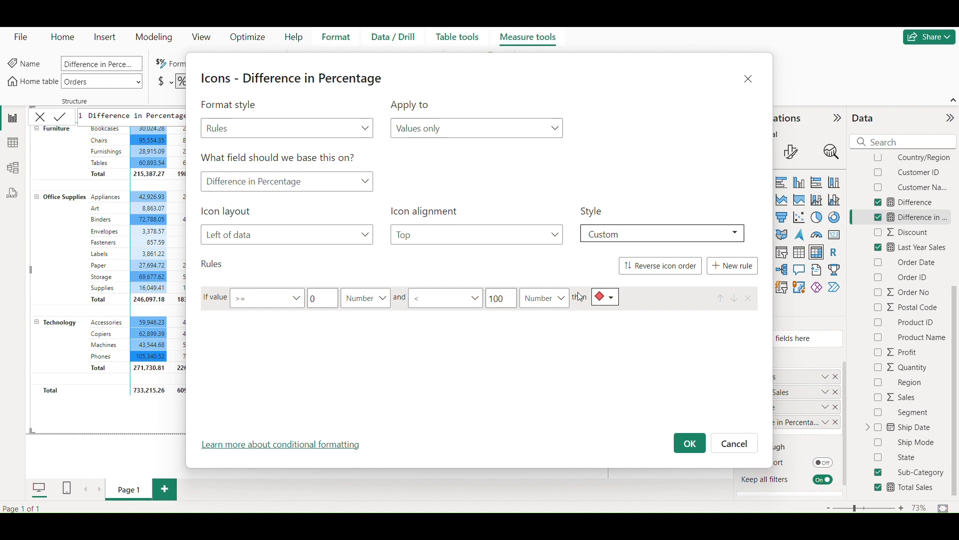
pyautogui.click(609, 301)
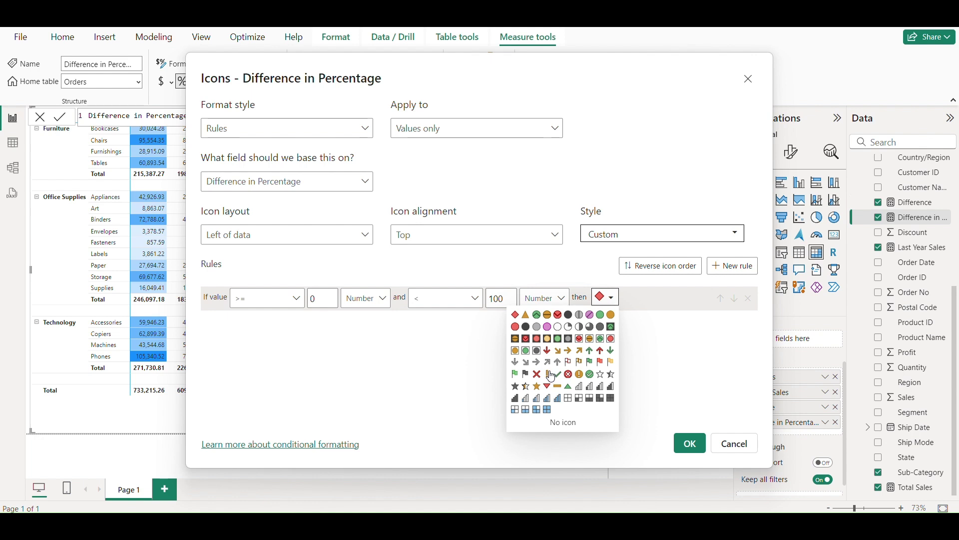
pyautogui.click(592, 351)
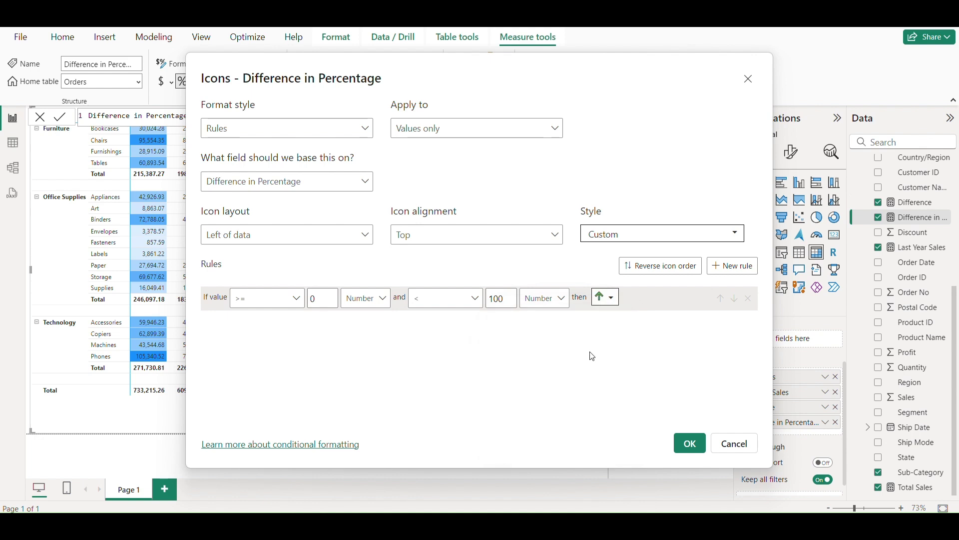
# - Add a second Number rule from -999 to 0 with a red down arrow, and apply
pyautogui.click(733, 265)
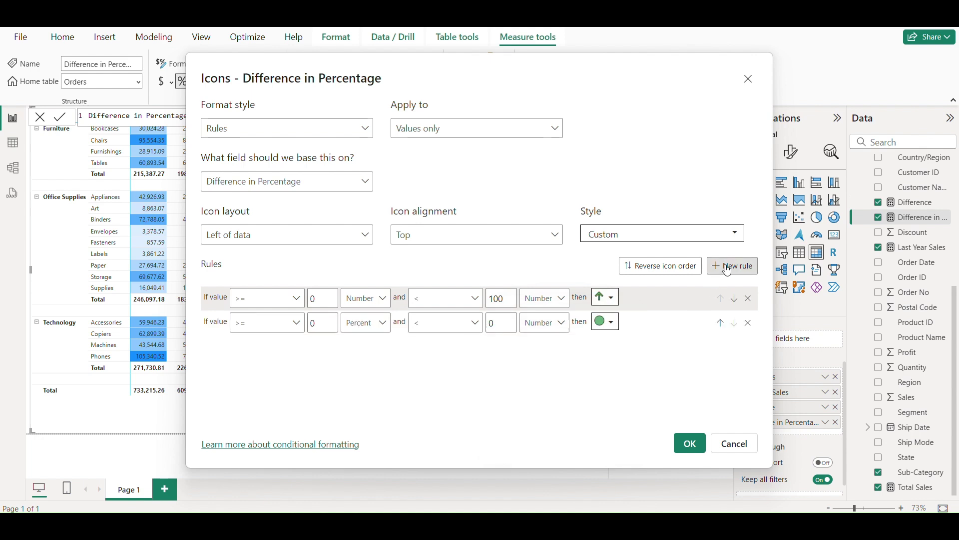
pyautogui.click(310, 324)
pyautogui.press('BackSpace')
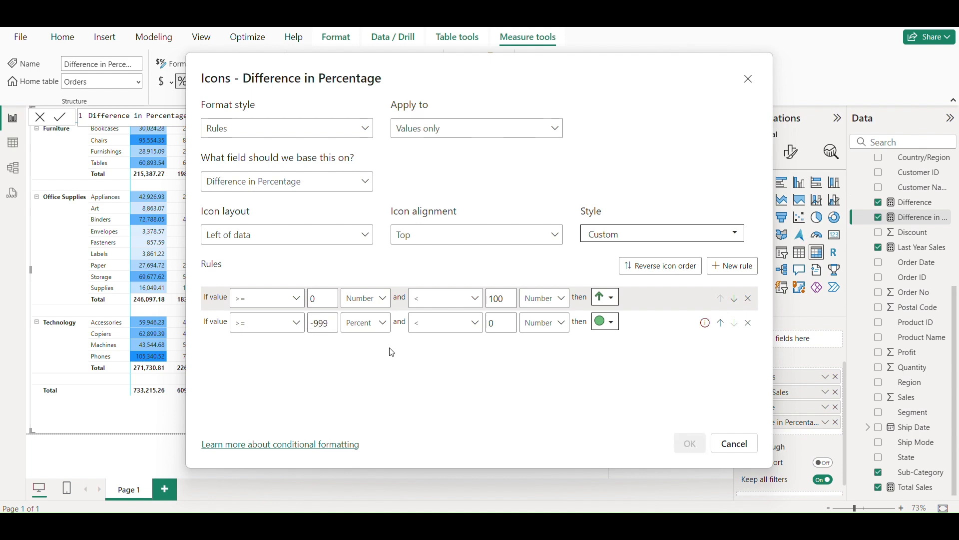
pyautogui.click(611, 322)
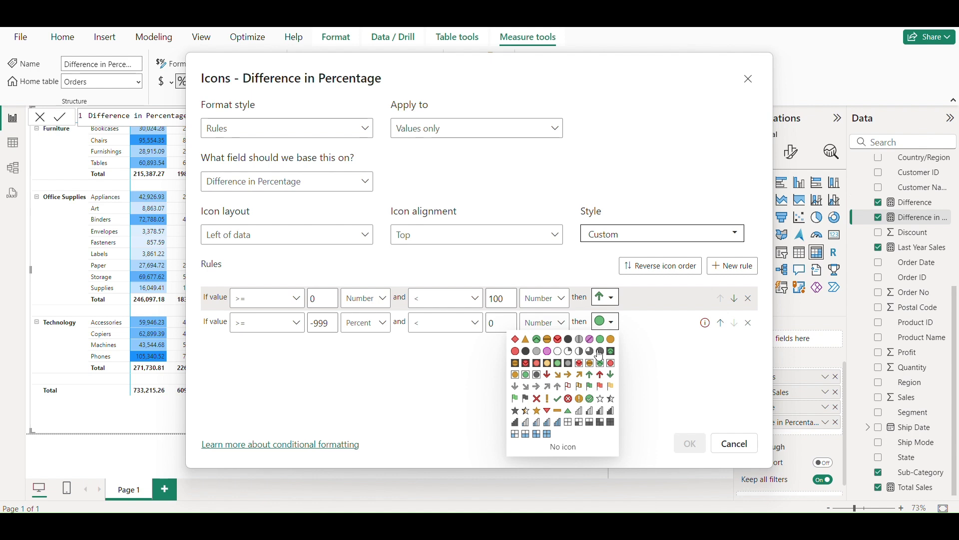
pyautogui.click(547, 375)
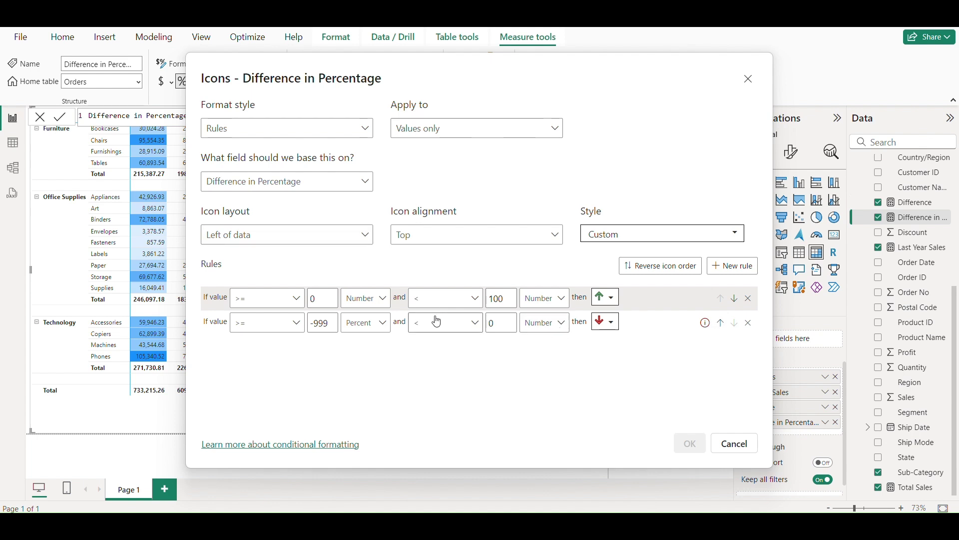
pyautogui.click(382, 327)
pyautogui.click(373, 344)
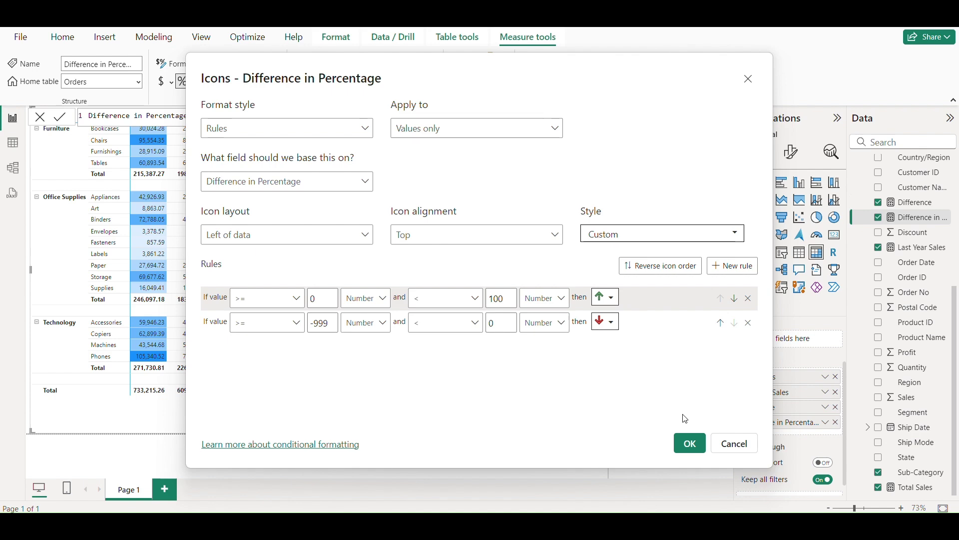
pyautogui.click(690, 443)
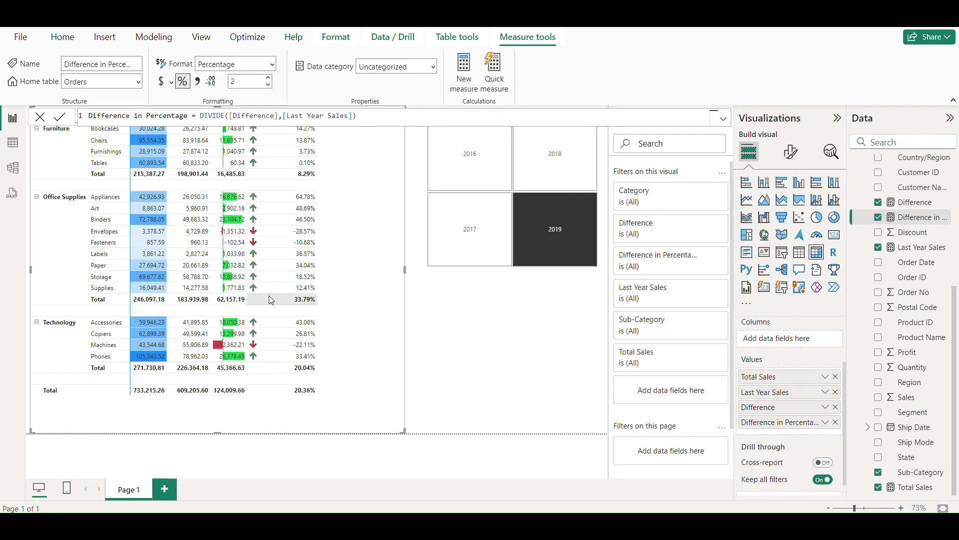
# - Switch the Year slicer to 2017 and then 2018, and select the matrix
pyautogui.click(488, 238)
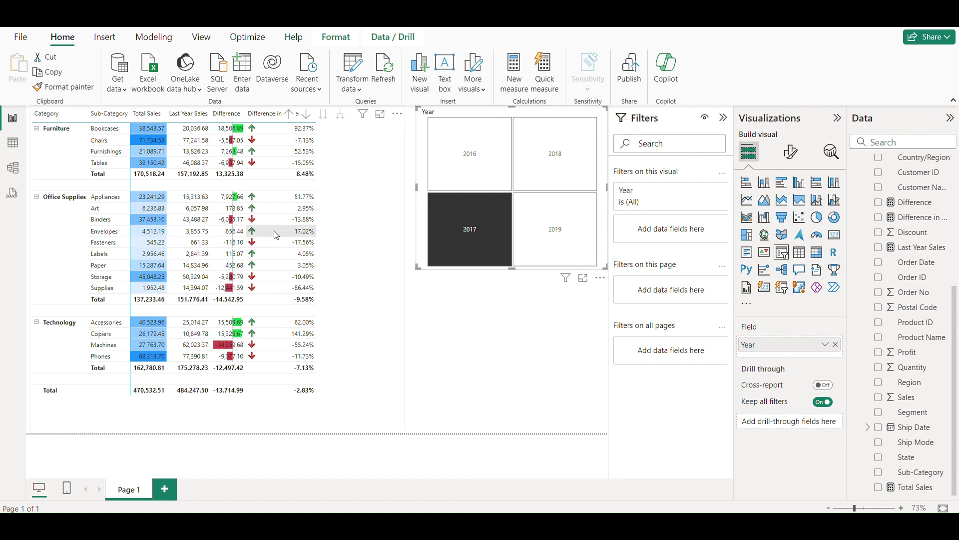
pyautogui.click(571, 160)
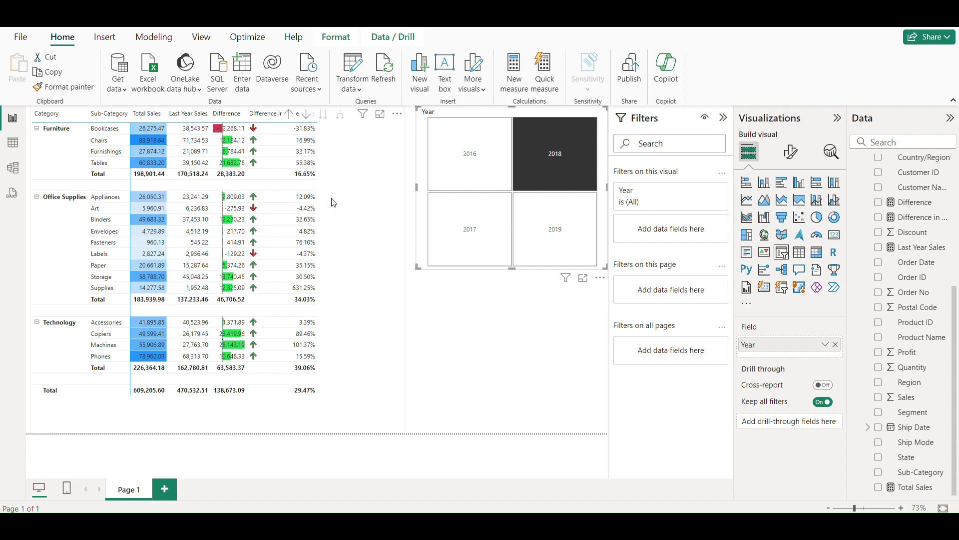
pyautogui.click(343, 207)
pyautogui.scroll(-2, 814, 450)
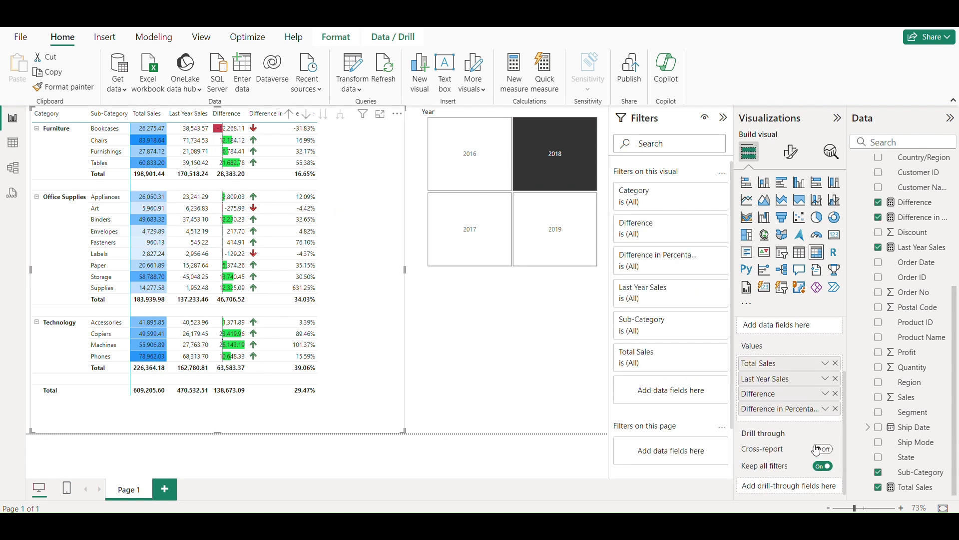
# - Start a matrix sparkline with Orders' Total Sales as its value
pyautogui.click(826, 394)
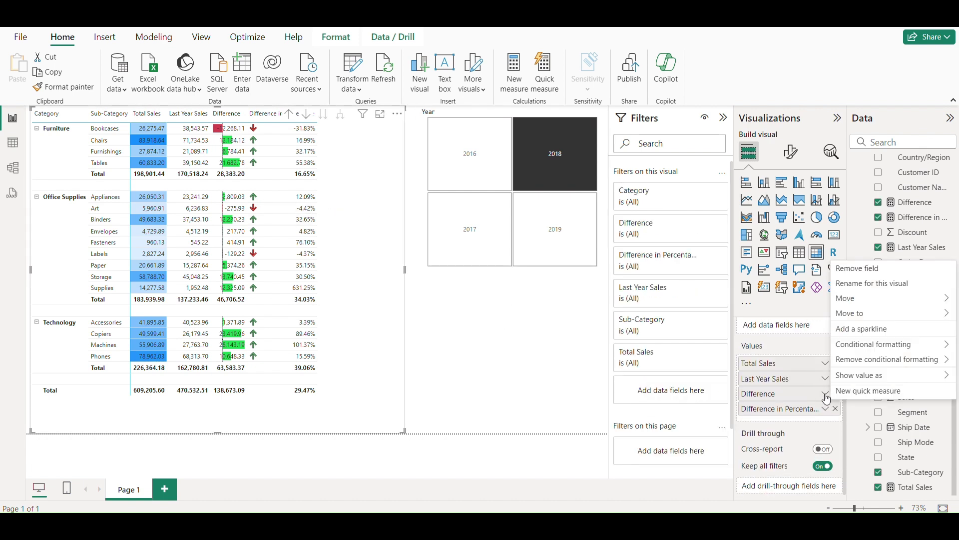
pyautogui.click(860, 329)
pyautogui.click(489, 231)
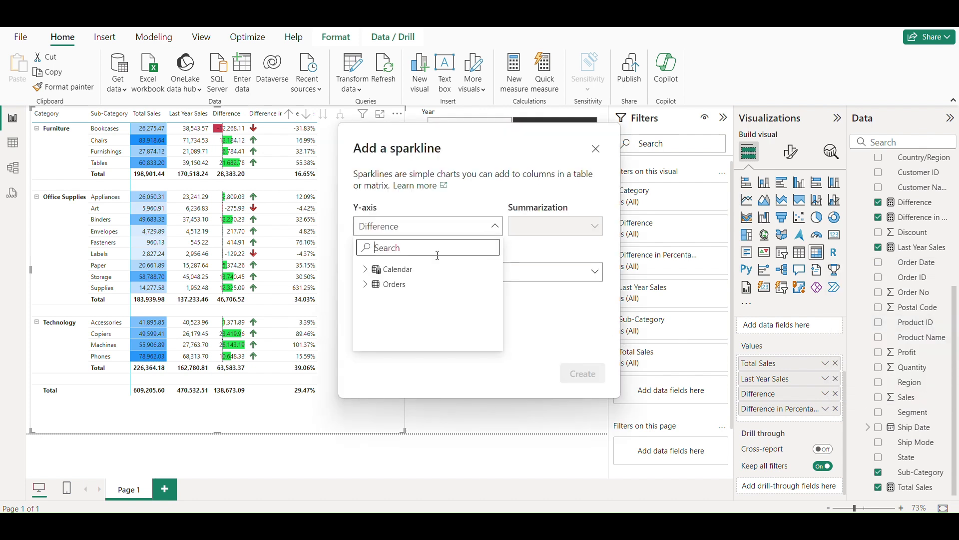
pyautogui.click(429, 283)
pyautogui.scroll(-2, 438, 316)
pyautogui.scroll(-3, 439, 317)
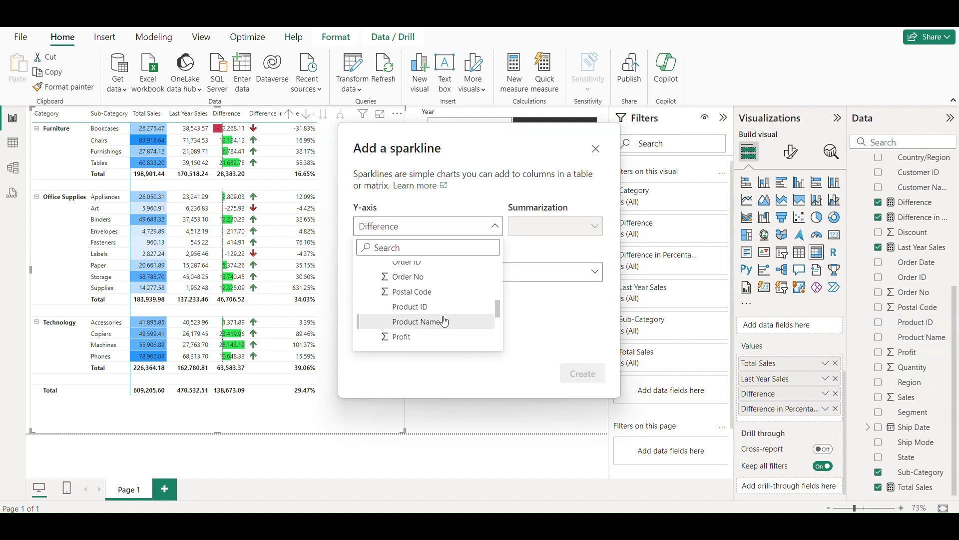
pyautogui.scroll(2, 439, 319)
pyautogui.scroll(-3, 444, 321)
pyautogui.scroll(-2, 442, 322)
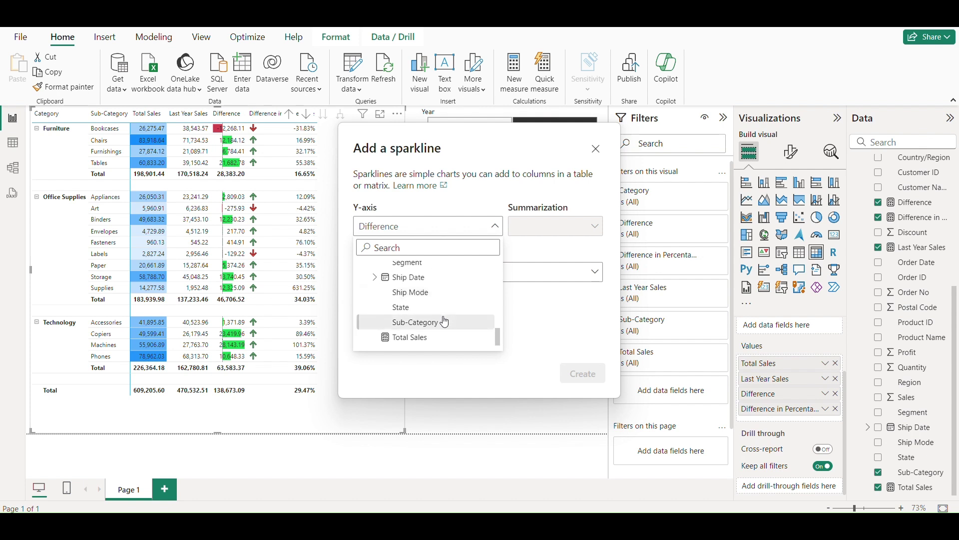
pyautogui.click(429, 335)
# - Set the sparkline X-axis to Calendar Month and create the Total Sales by Month sparklines
pyautogui.click(420, 278)
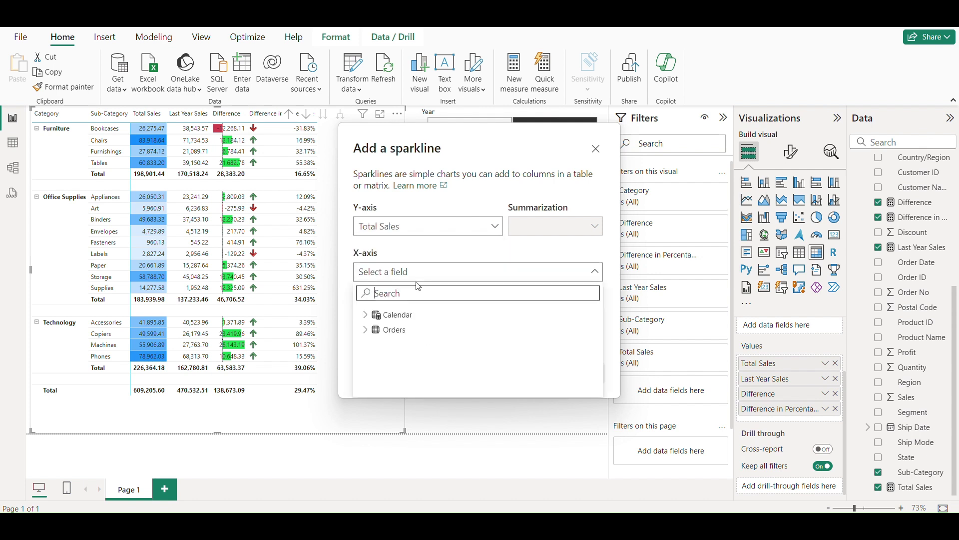
pyautogui.click(366, 315)
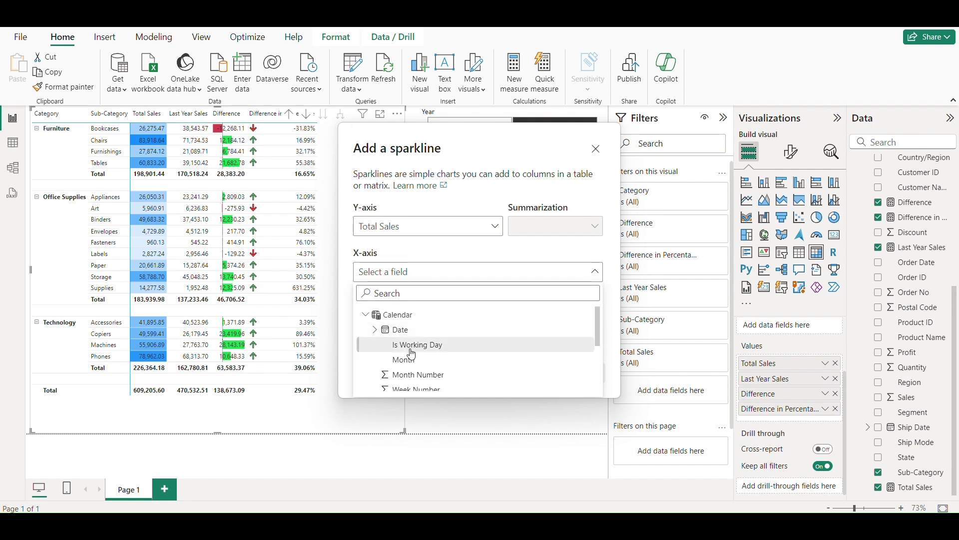
pyautogui.click(396, 360)
pyautogui.click(583, 374)
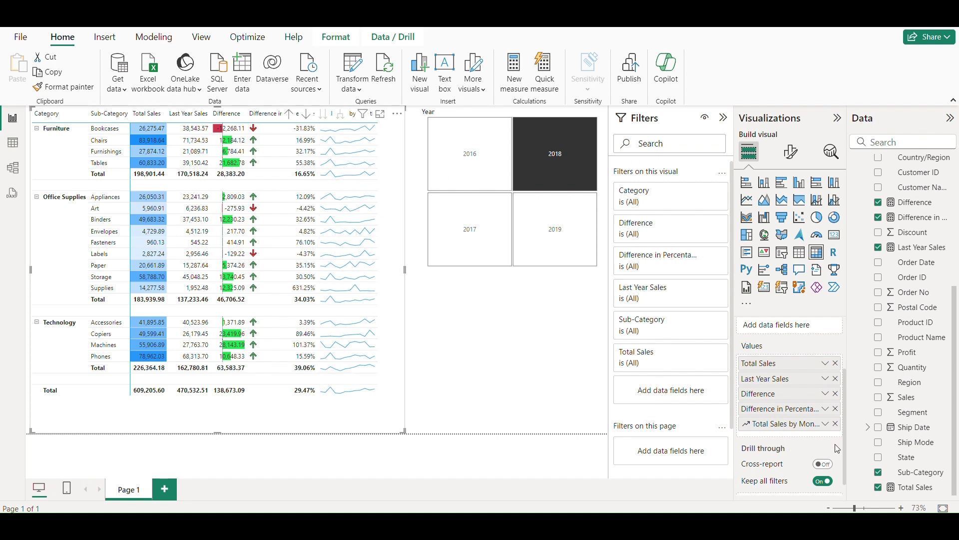
pyautogui.scroll(3, 783, 400)
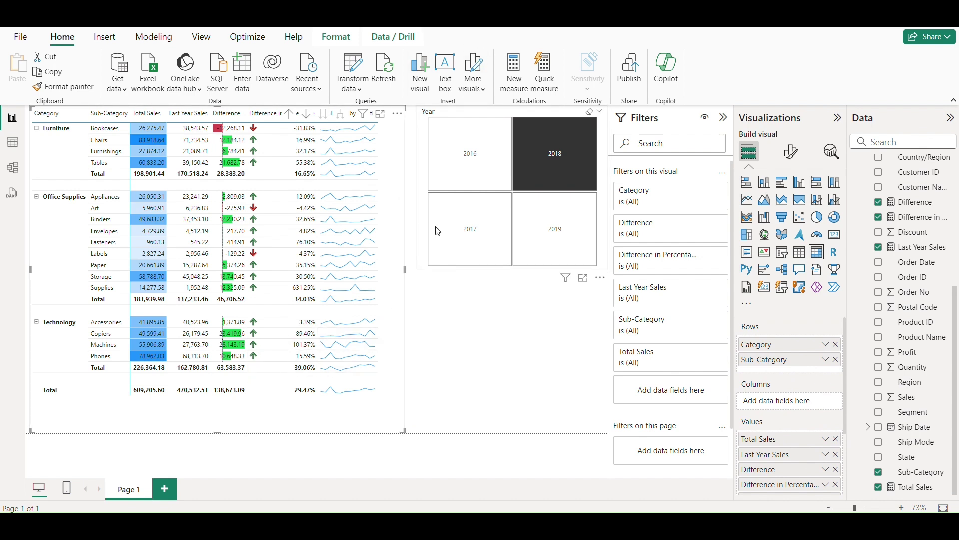
# - Add a new report page and rename it 'Tooltip By Month'
pyautogui.click(165, 488)
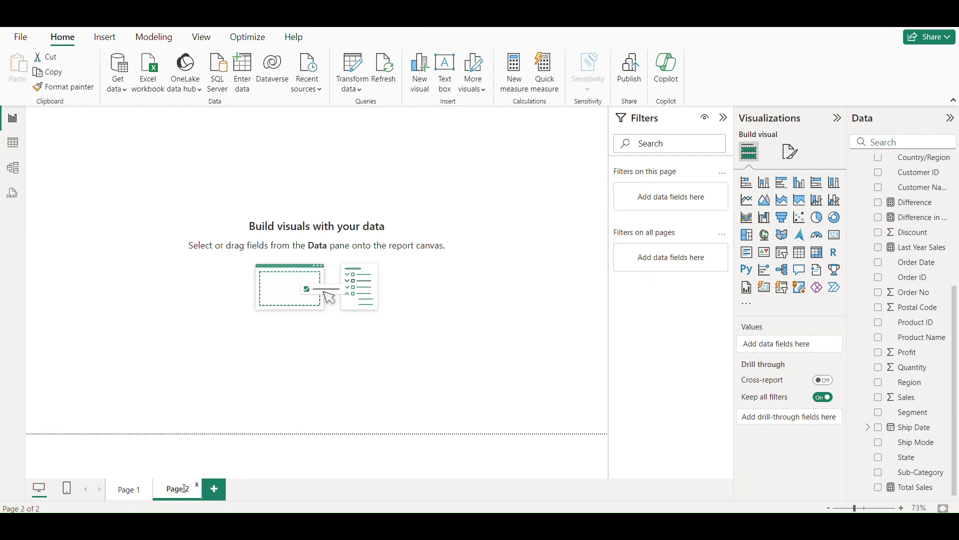
pyautogui.doubleClick(185, 488)
pyautogui.write('Tooltip Bu')
pyautogui.press('BackSpace')
pyautogui.press('Return')
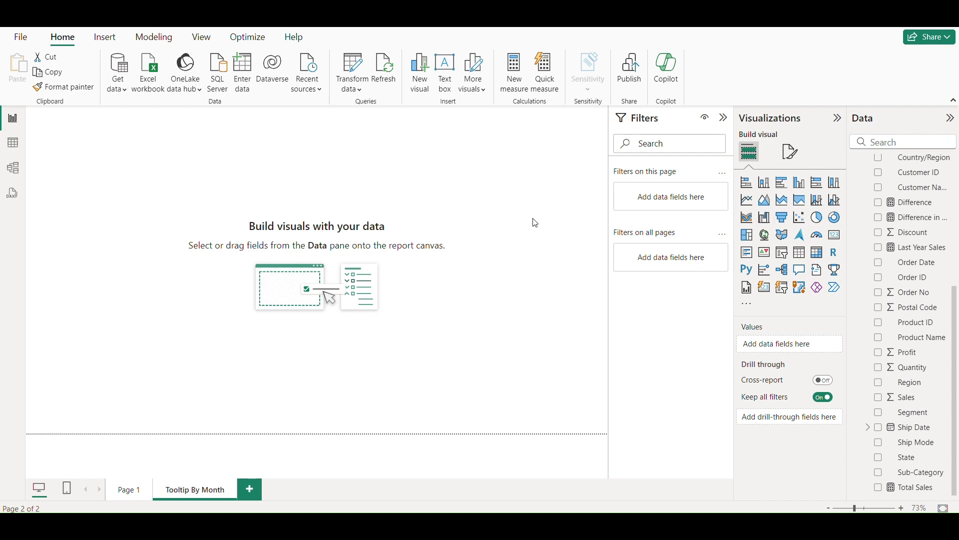
# - Turn on Allow use as tooltip in the page's Page information settings
pyautogui.click(791, 152)
pyautogui.click(789, 221)
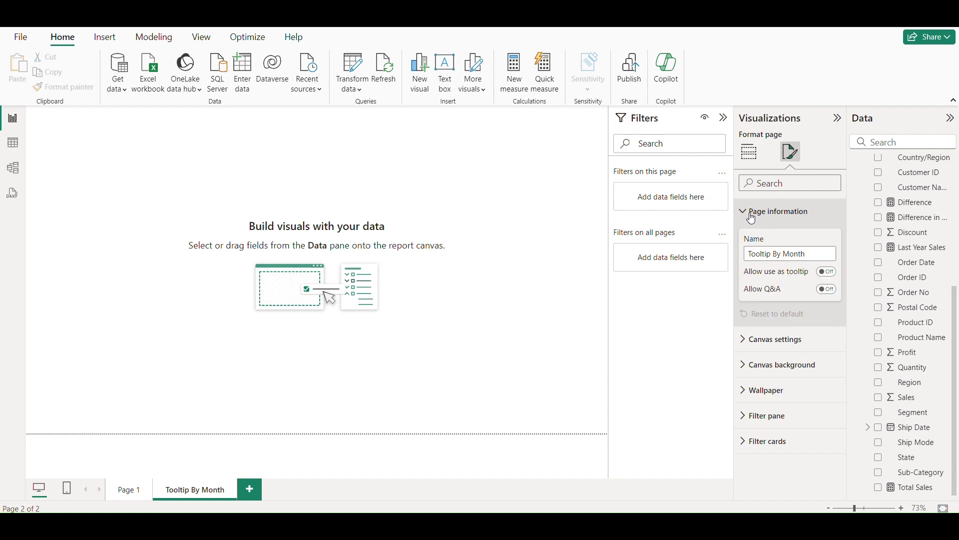
pyautogui.click(827, 272)
pyautogui.click(750, 152)
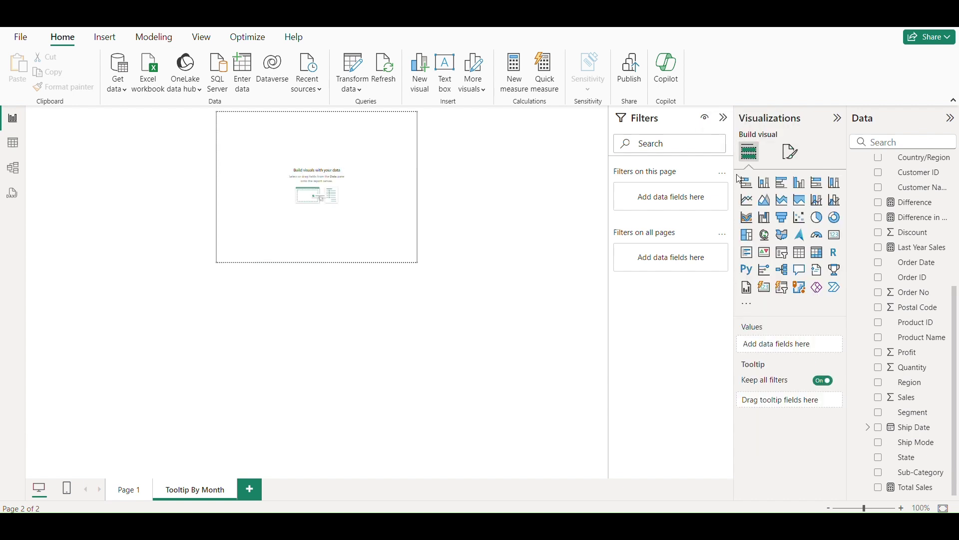
# - Add a clustered column chart with only Month from Calendar Date on the X-axis and Total Sales on the Y-axis
pyautogui.click(800, 183)
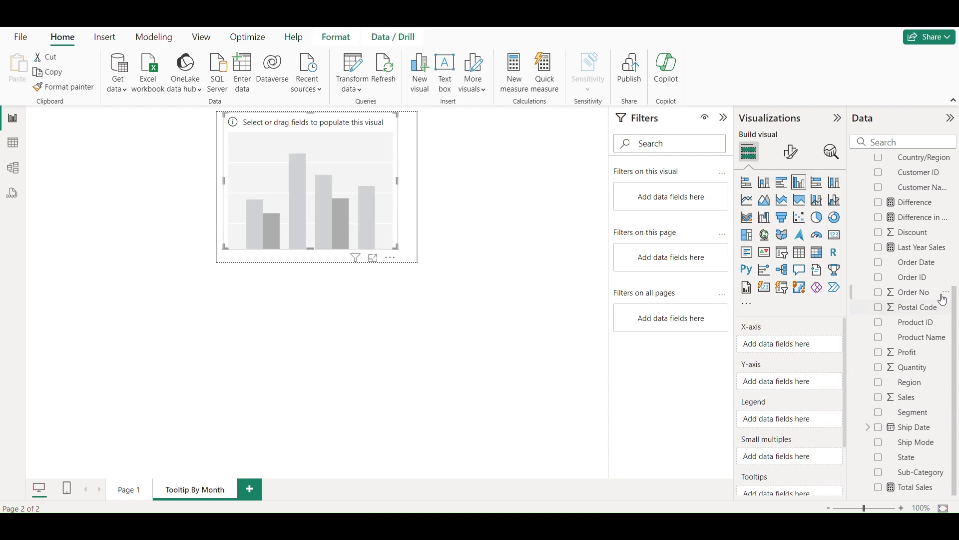
pyautogui.moveTo(917, 262); pyautogui.dragTo(788, 343)
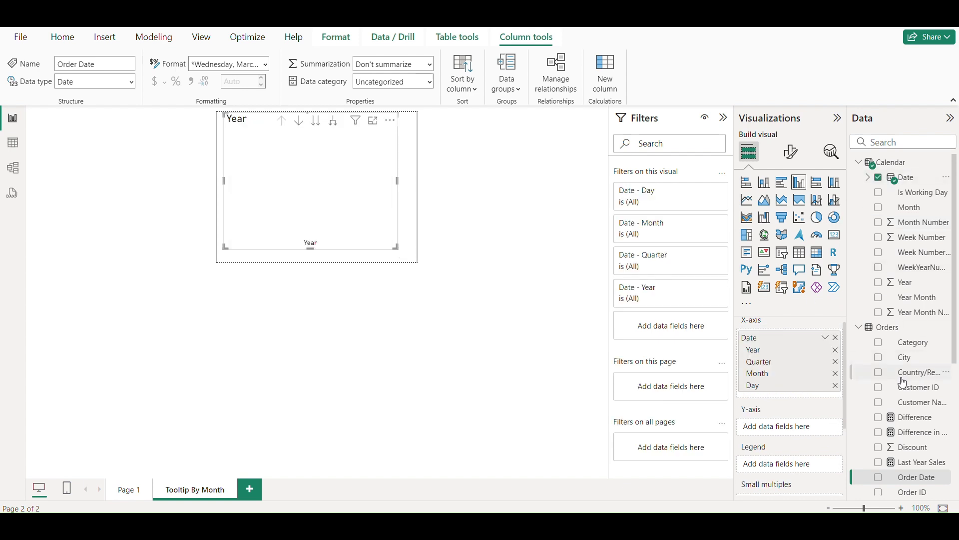
pyautogui.click(837, 385)
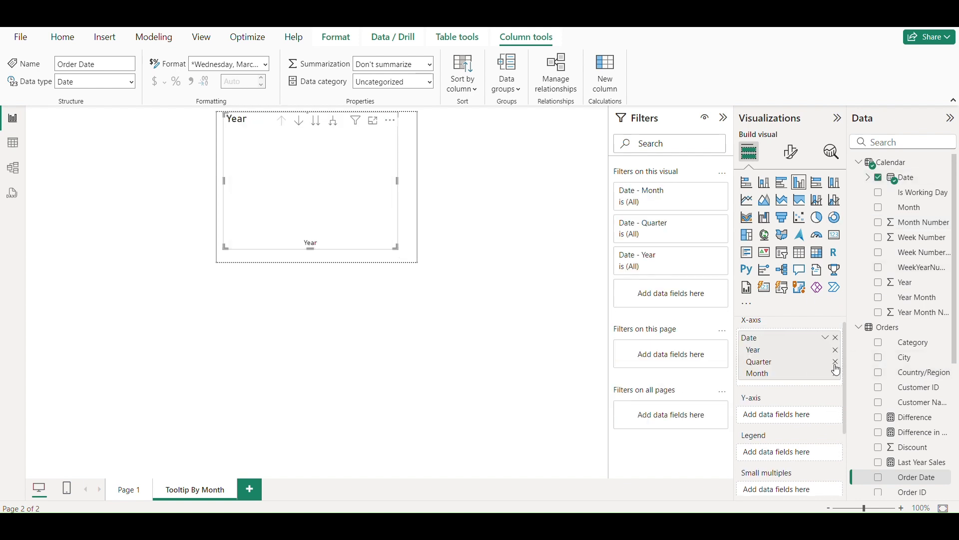
pyautogui.click(836, 351)
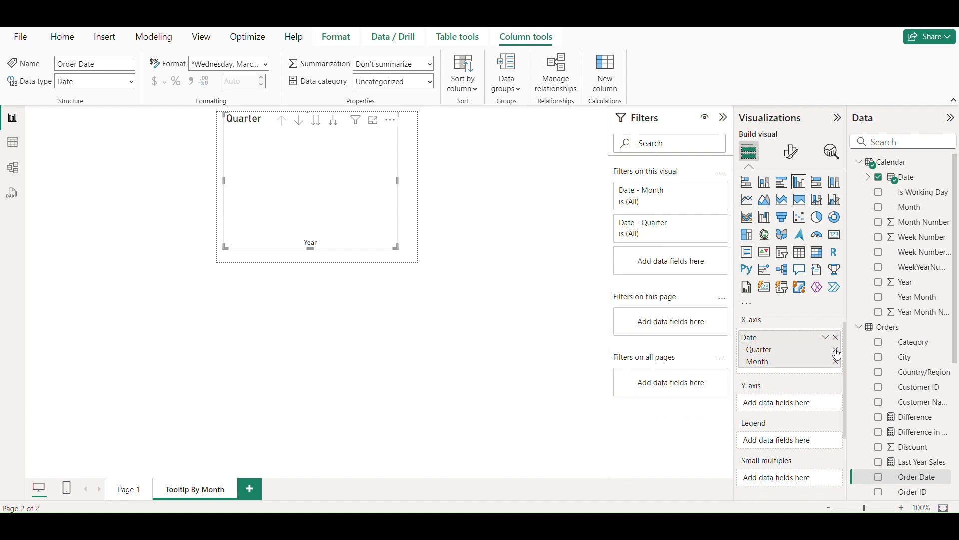
pyautogui.click(837, 352)
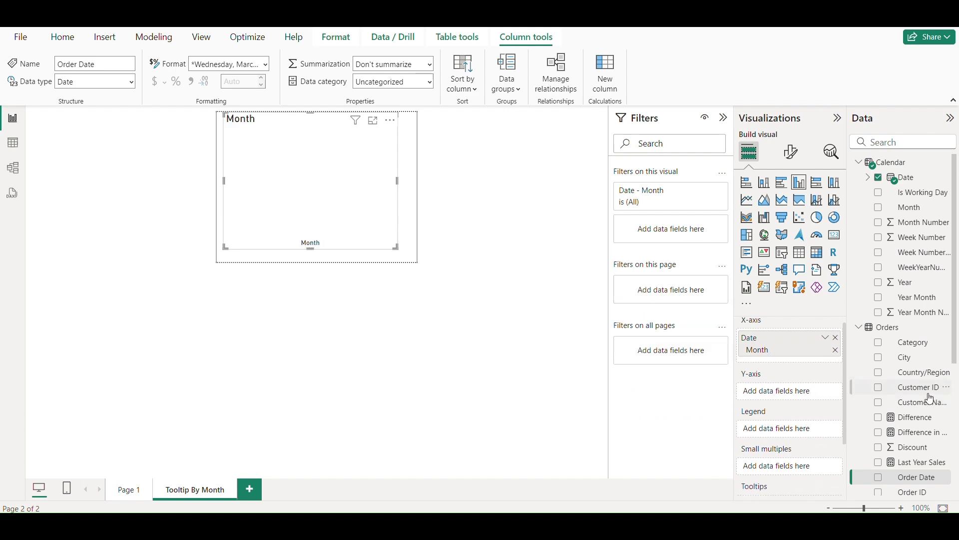
pyautogui.moveTo(957, 349); pyautogui.dragTo(796, 393)
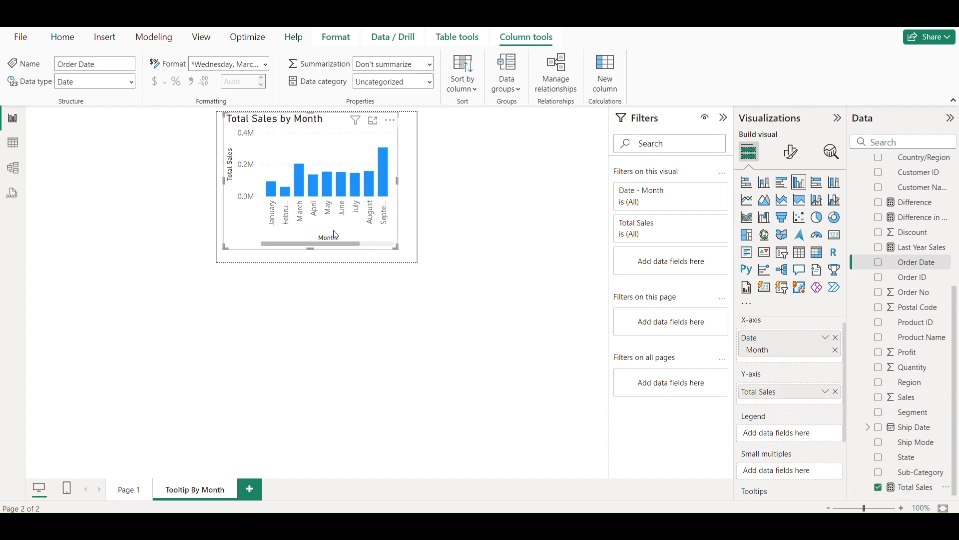
pyautogui.moveTo(342, 249); pyautogui.dragTo(390, 247)
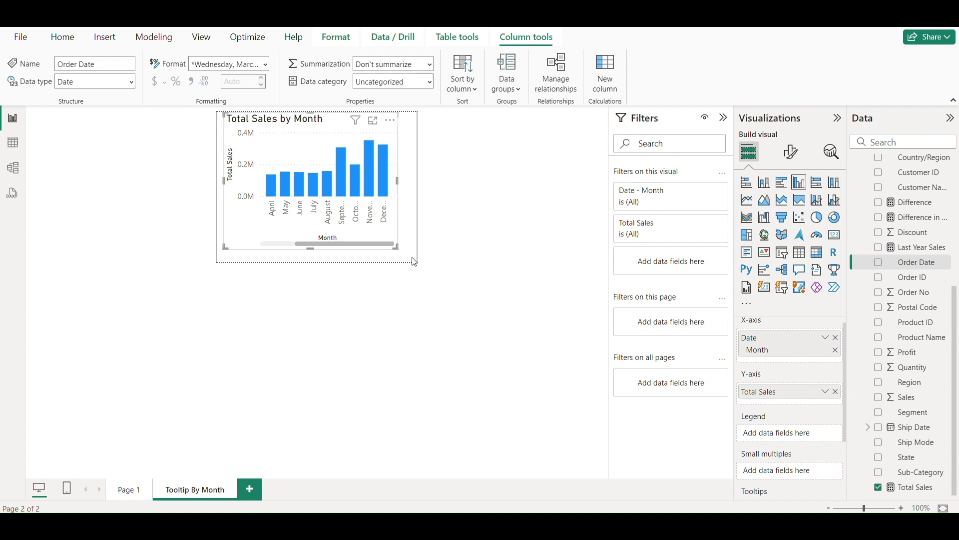
# - Turn on data labels for the monthly column chart
pyautogui.click(791, 152)
pyautogui.click(833, 416)
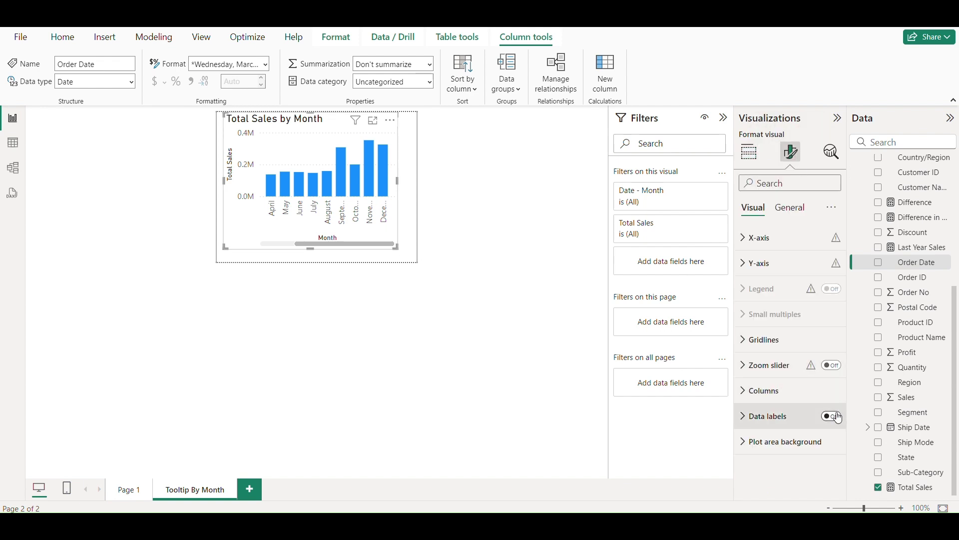
pyautogui.click(785, 213)
pyautogui.click(753, 207)
# - Turn off the X-axis and Y-axis values, then return to Page 1
pyautogui.click(757, 238)
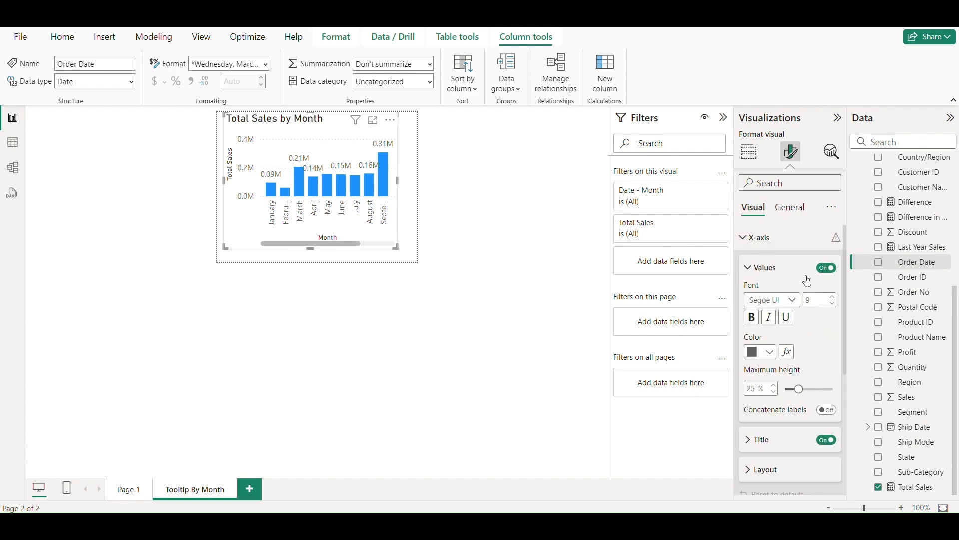
pyautogui.click(827, 268)
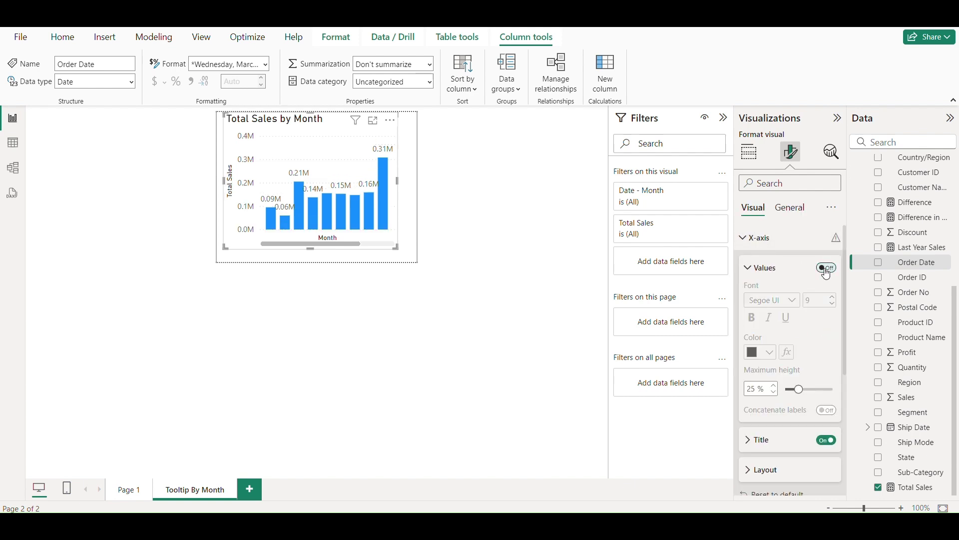
pyautogui.click(758, 270)
pyautogui.click(744, 238)
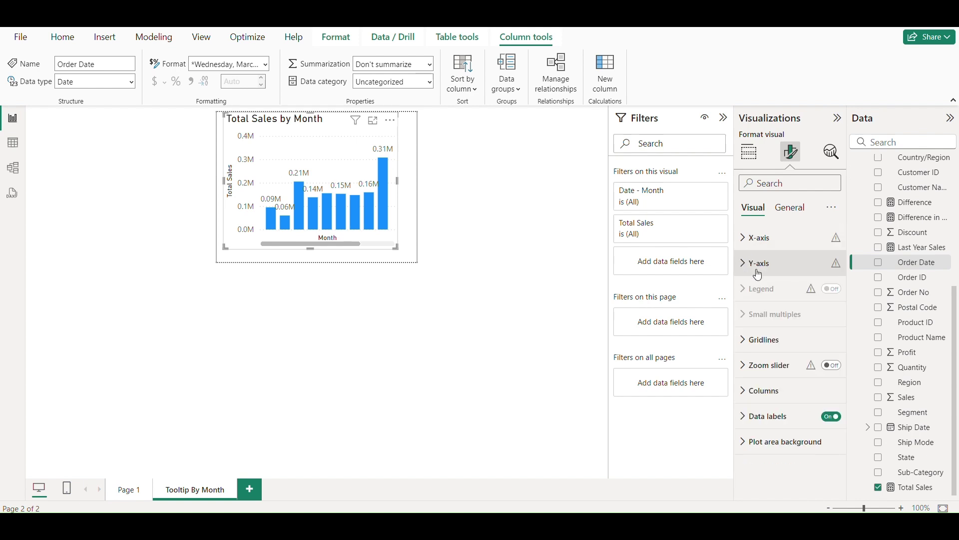
pyautogui.click(754, 263)
pyautogui.click(827, 423)
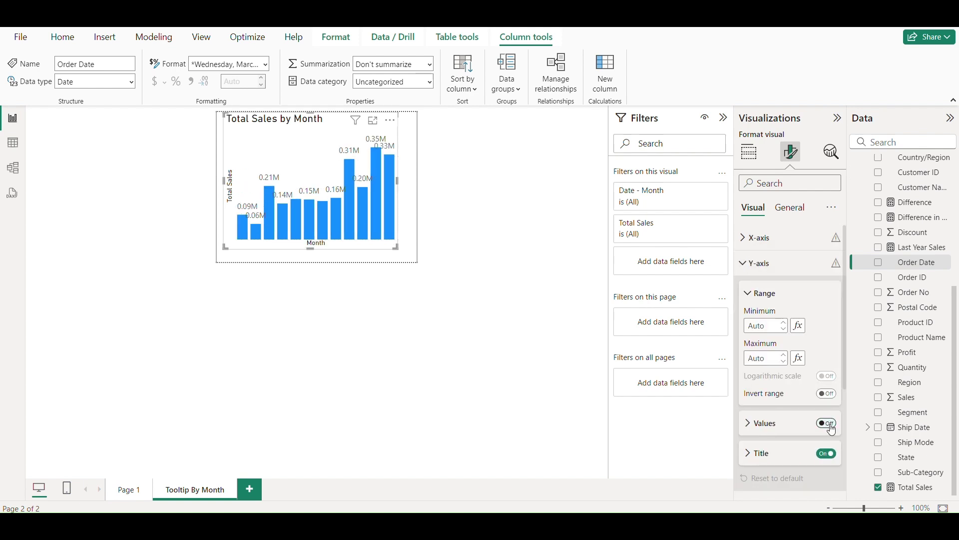
pyautogui.click(754, 297)
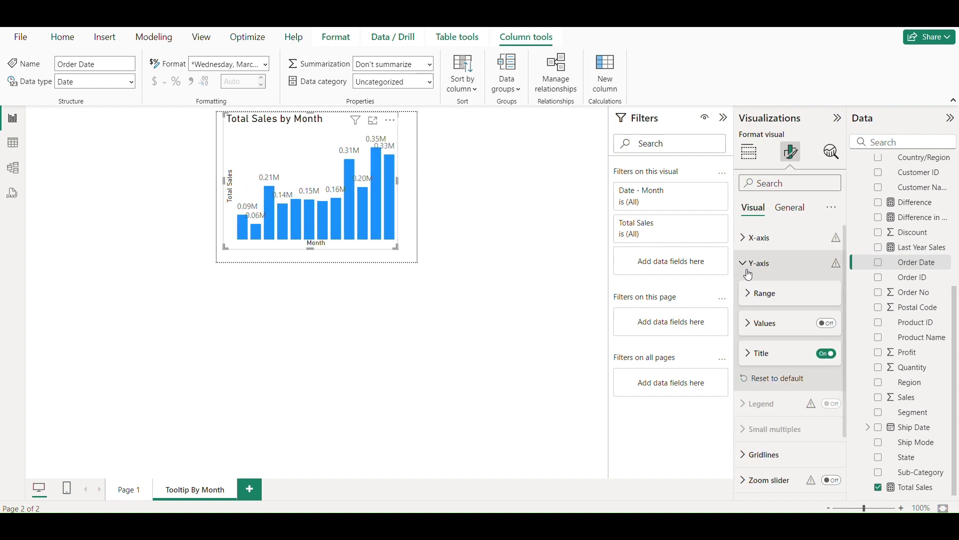
pyautogui.click(756, 263)
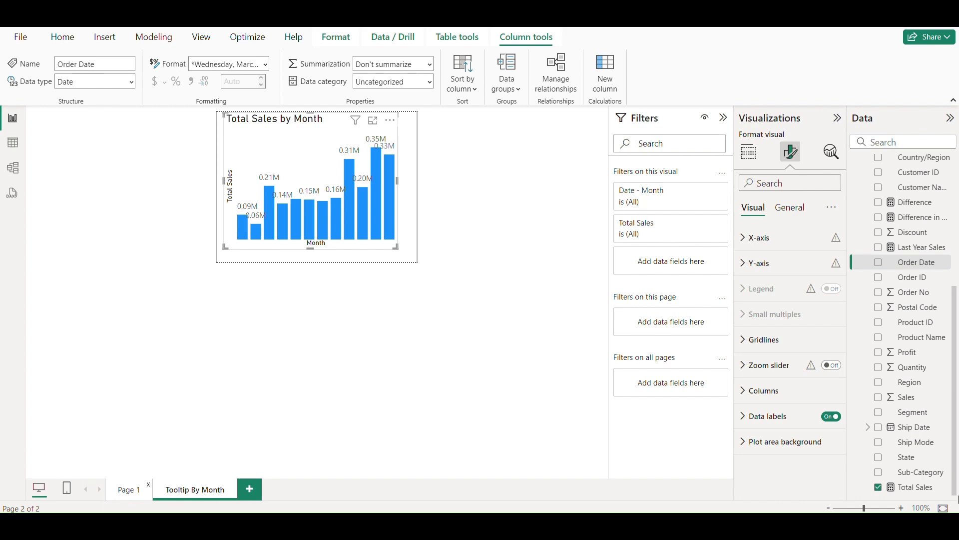
pyautogui.hotkey('ctrl', 'pageup')
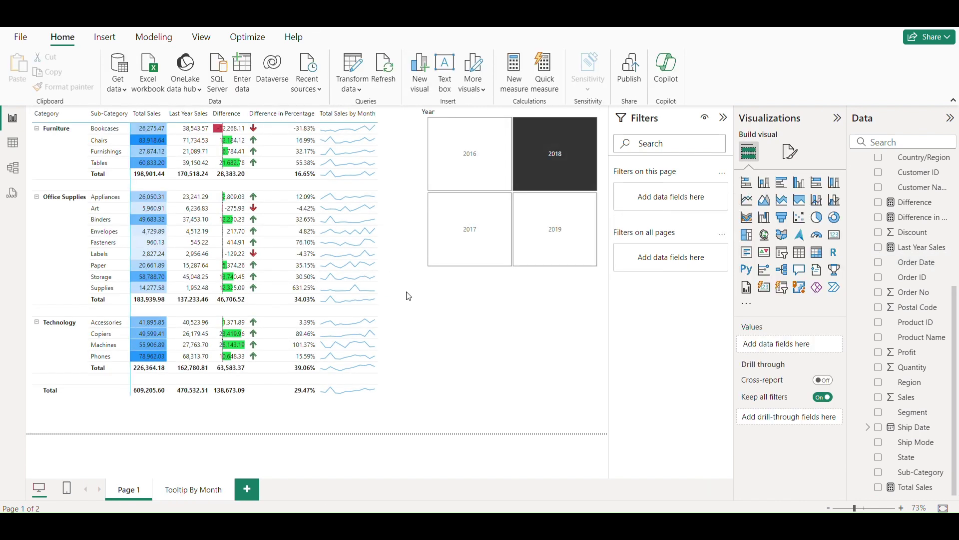
# - Select the sales matrix and turn its Tooltips setting On
pyautogui.click(402, 295)
pyautogui.click(790, 151)
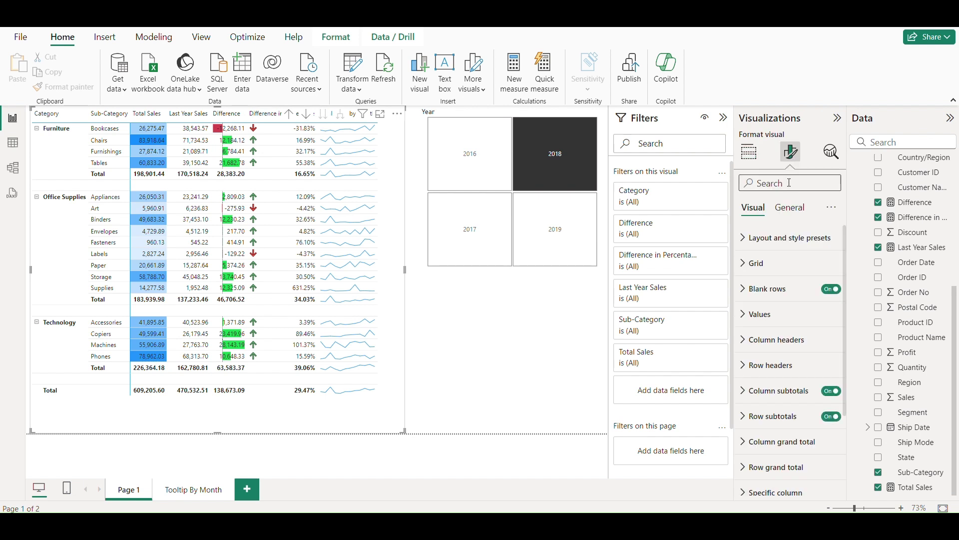
pyautogui.write('toolti')
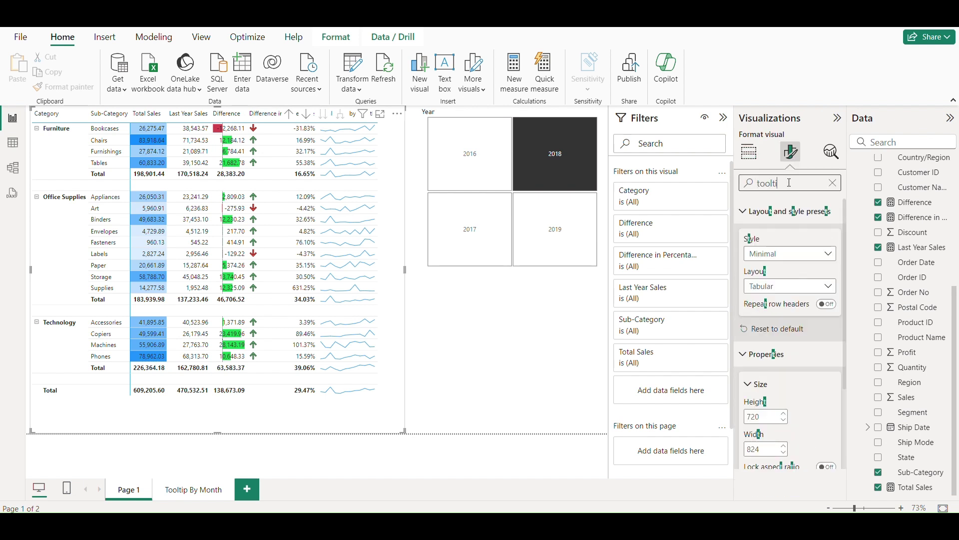
pyautogui.click(831, 309)
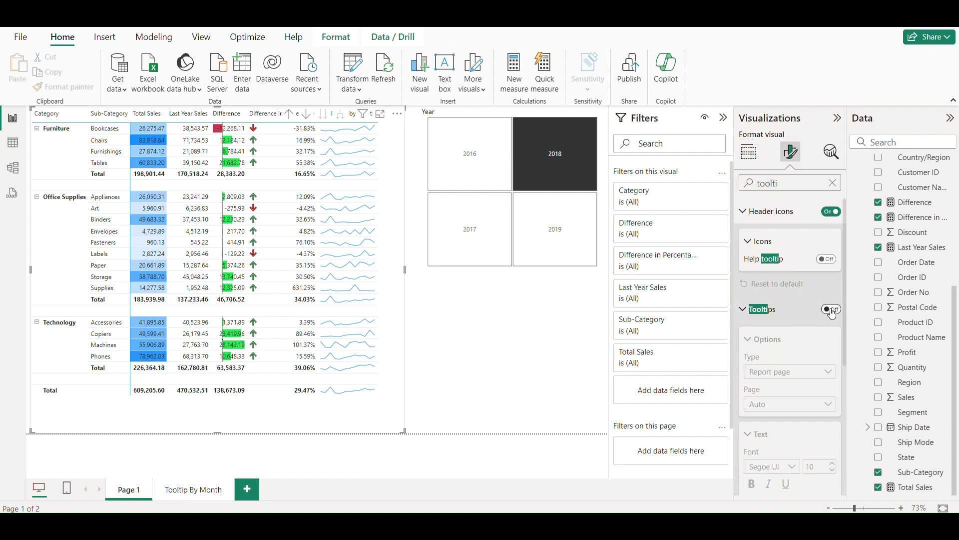
pyautogui.click(754, 315)
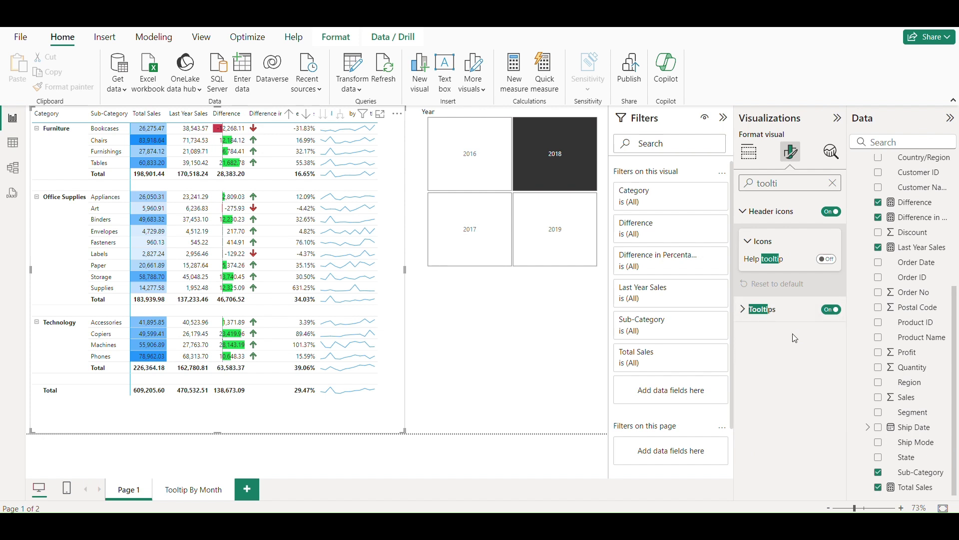
# - Set the matrix's tooltip page to Tooltip By Month
pyautogui.click(748, 310)
pyautogui.click(757, 340)
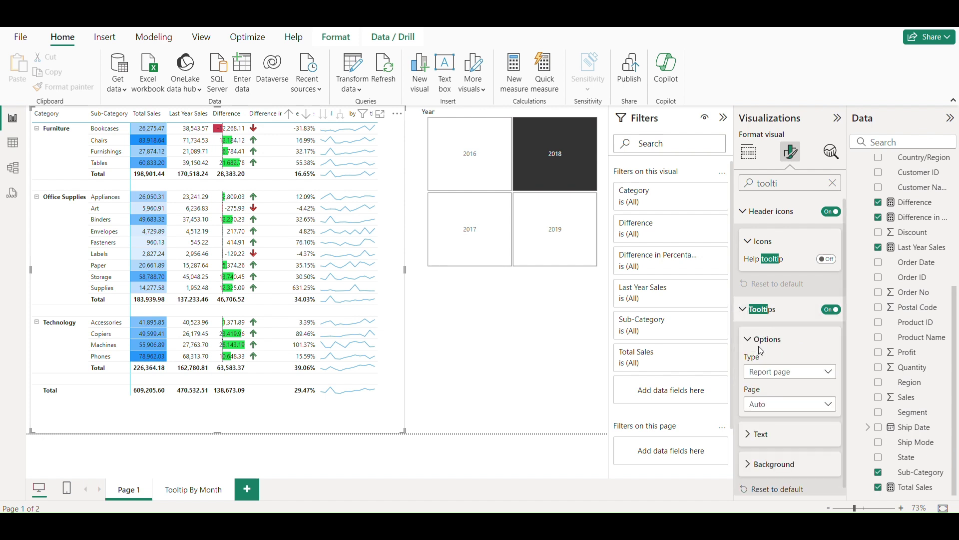
pyautogui.click(783, 402)
pyautogui.click(769, 433)
pyautogui.moveTo(338, 129)
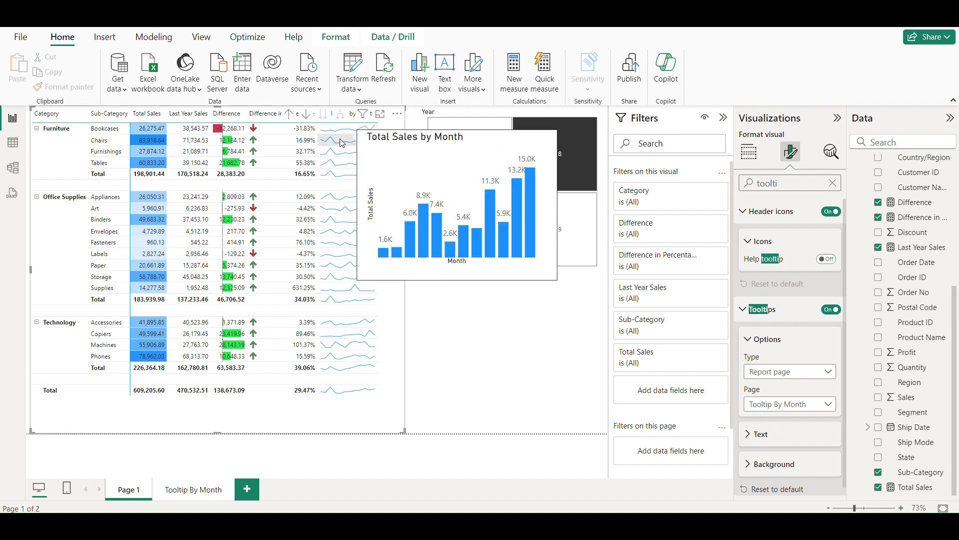
pyautogui.moveTo(368, 194)
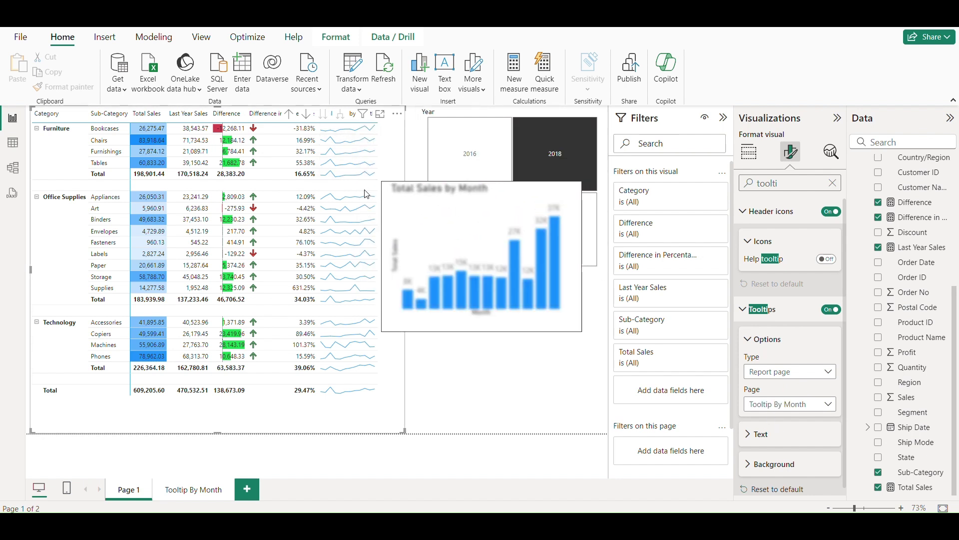